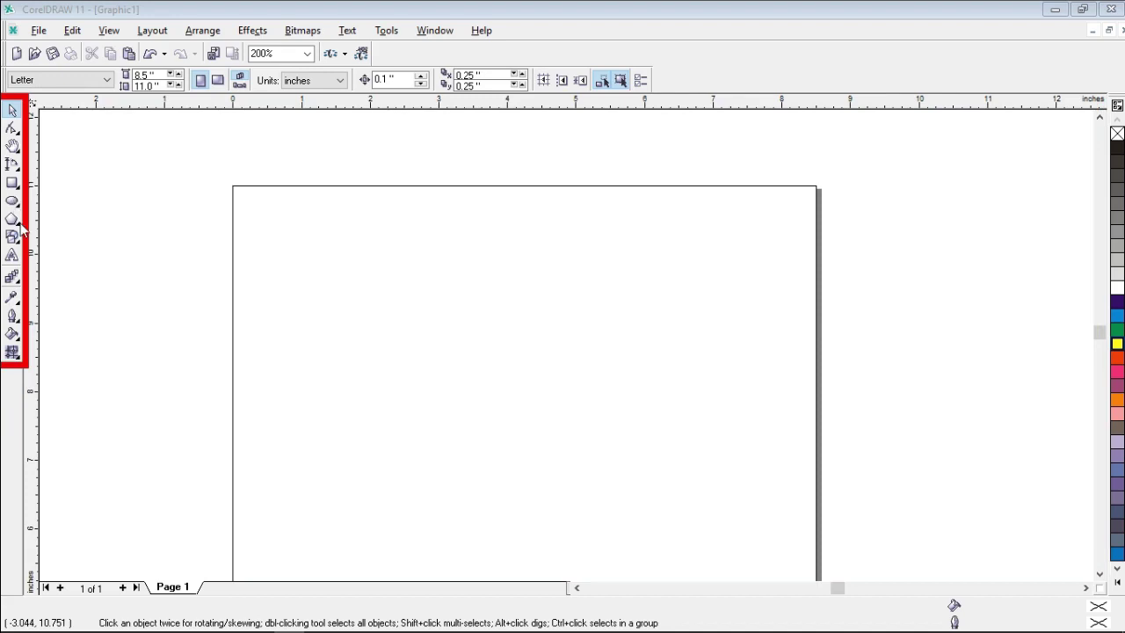
Draw a five-sided polygon about 4.45 × 3.99 inches in the upper part of the page.
click(22, 230)
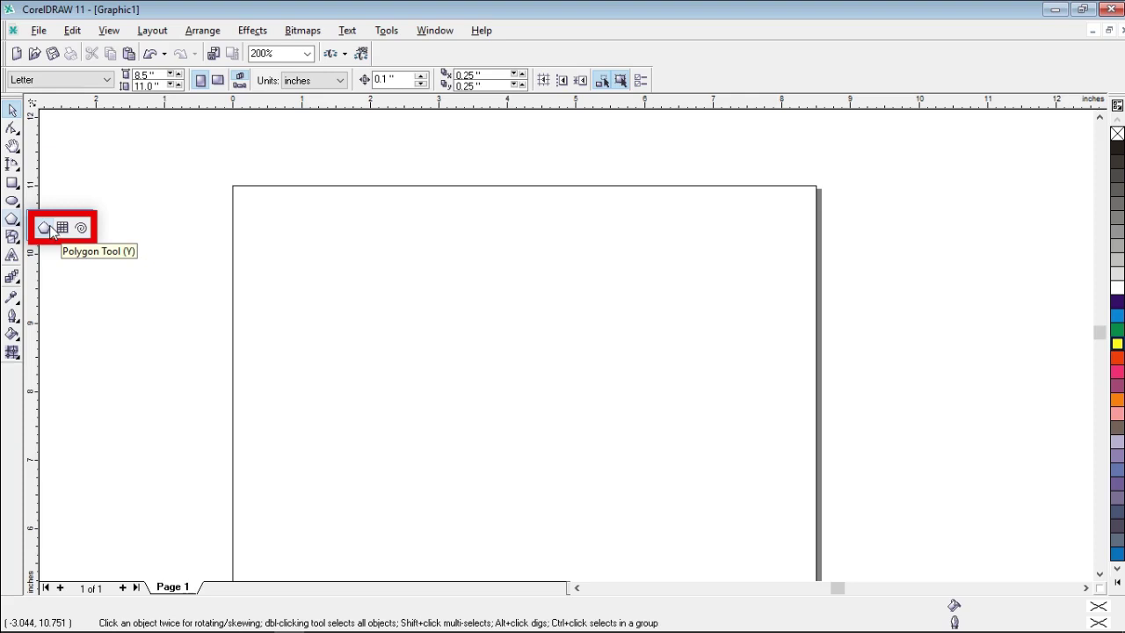
click(46, 231)
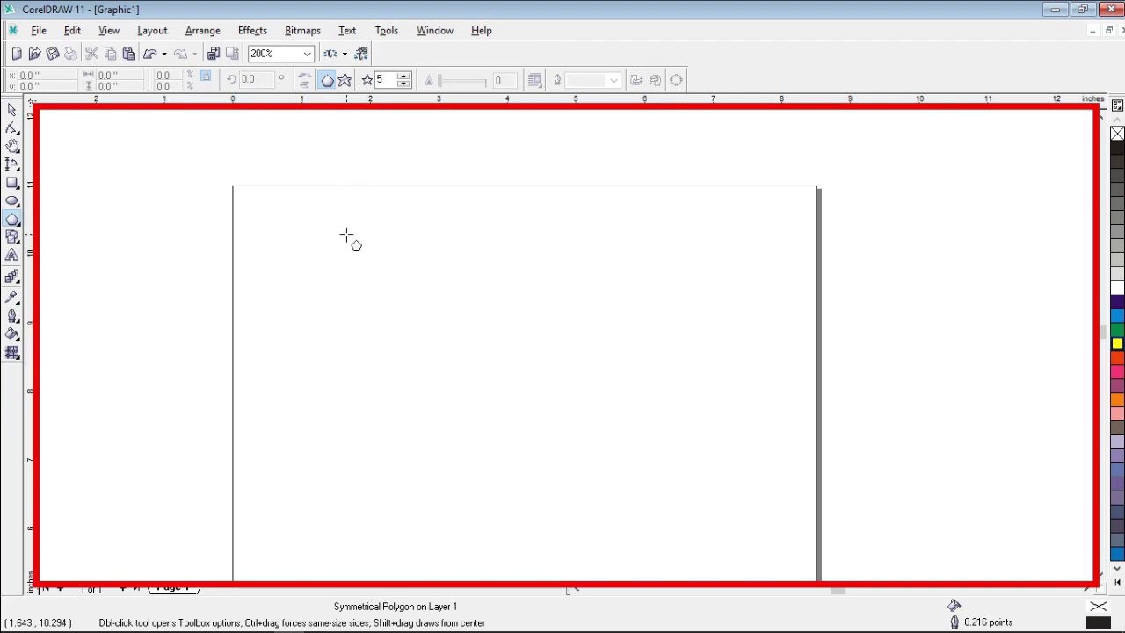
drag(317, 225, 635, 502)
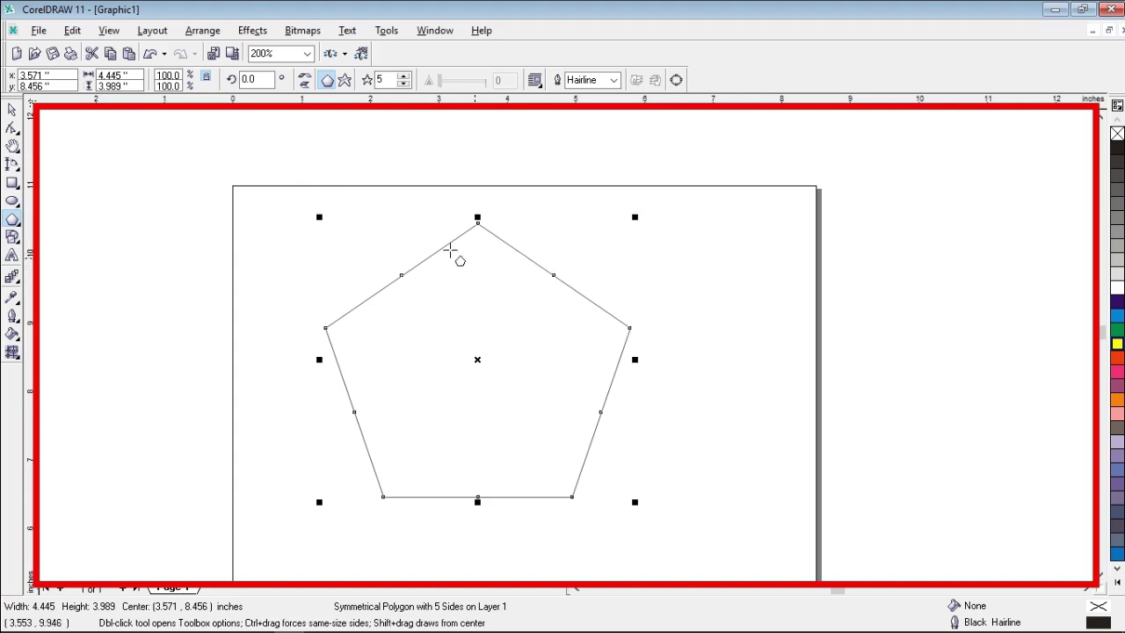
Reshape the pentagon into a thin five-pointed star by pulling the midpoint node of its upper-right edge in close to the centre.
click(13, 111)
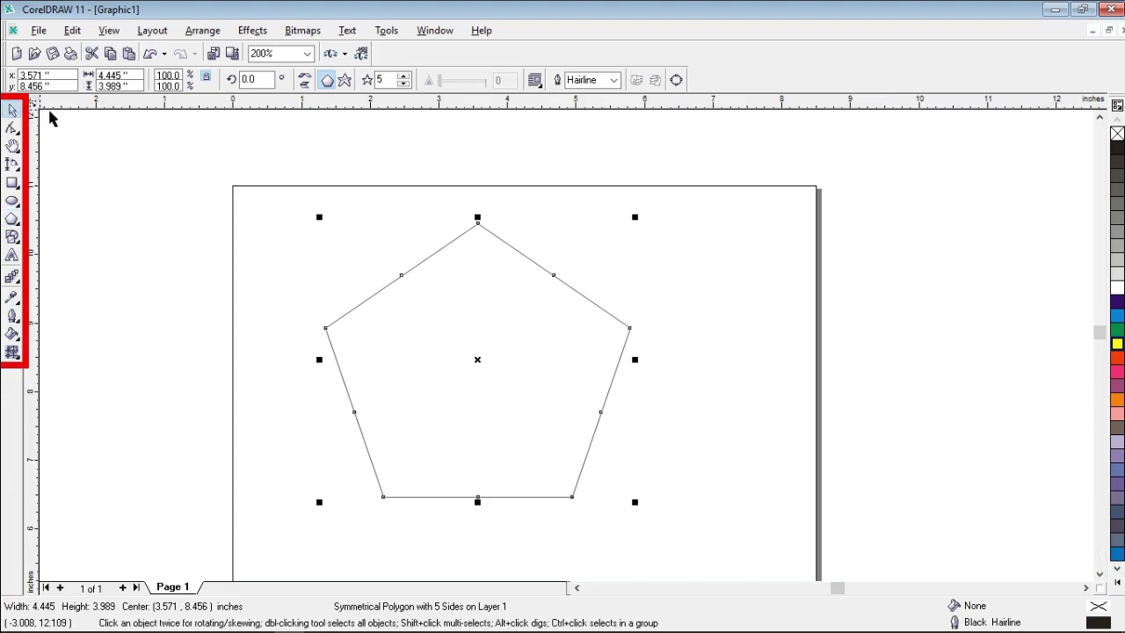
click(553, 276)
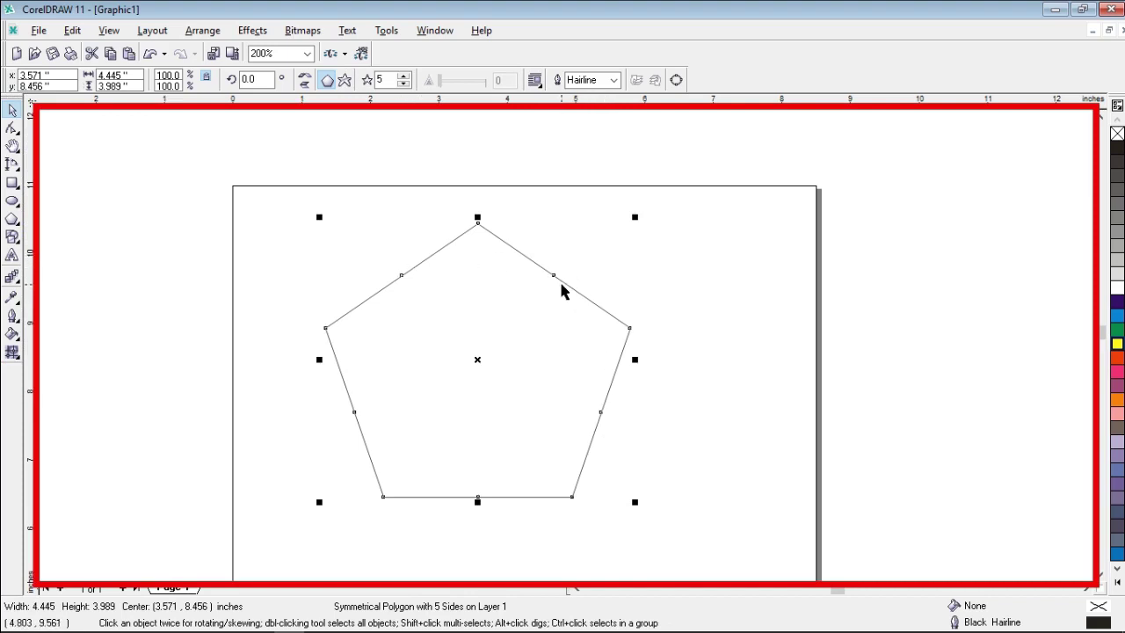
click(553, 277)
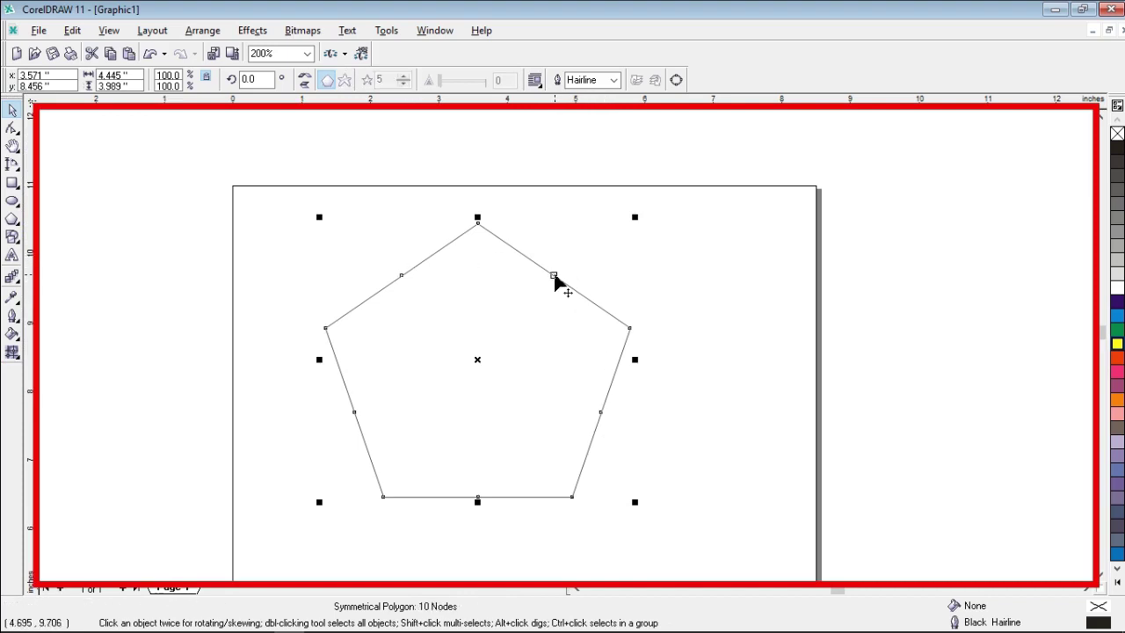
click(554, 278)
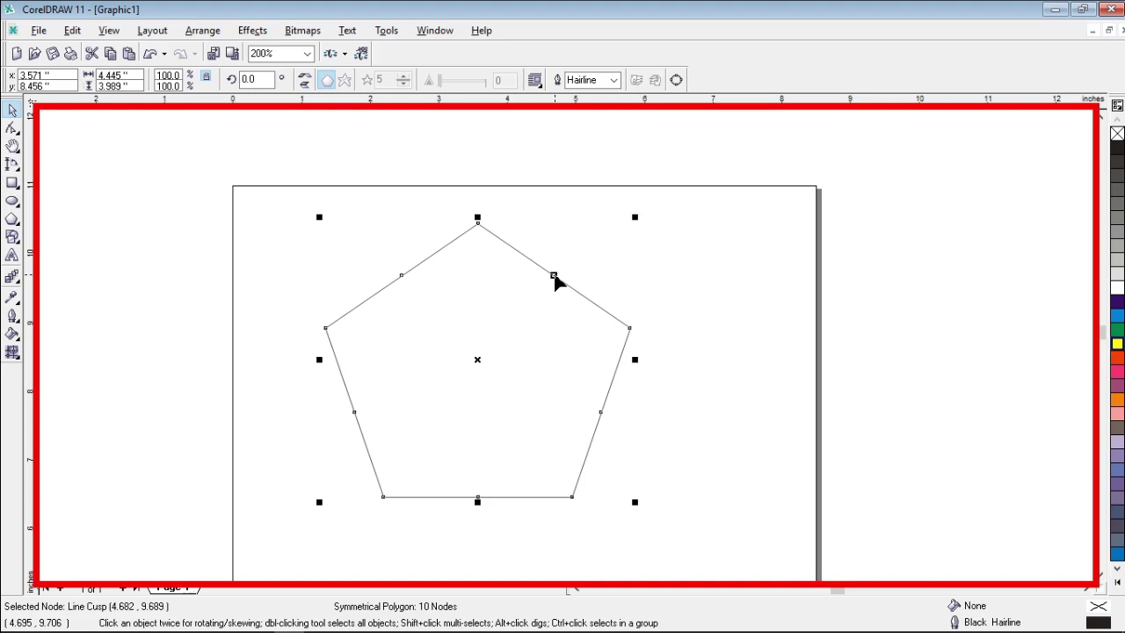
drag(555, 278, 483, 363)
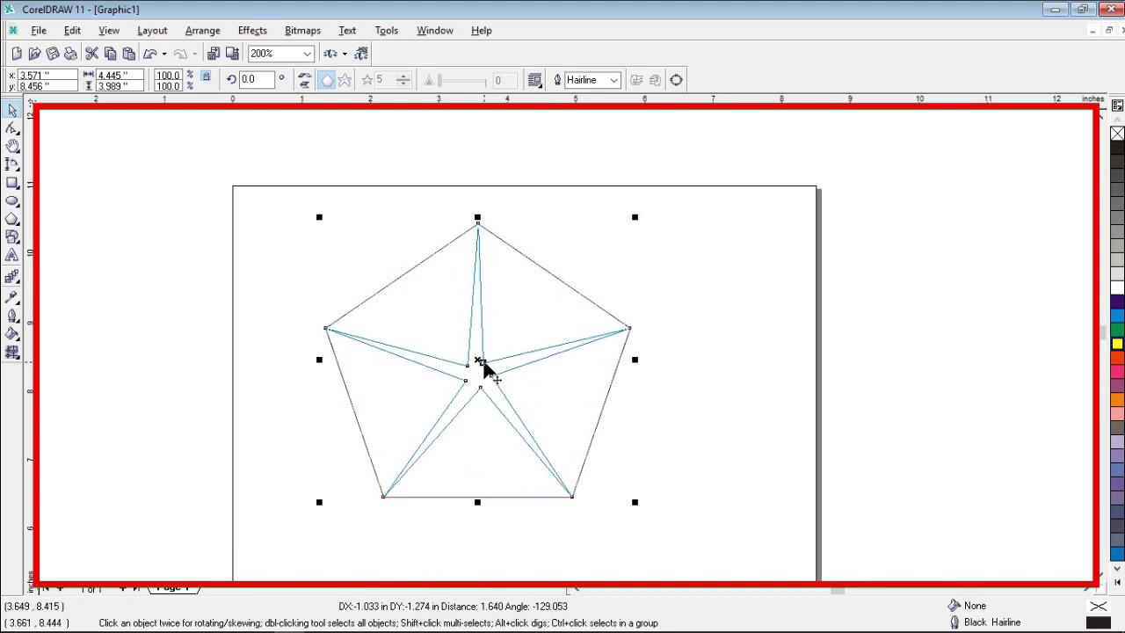
drag(483, 363, 484, 366)
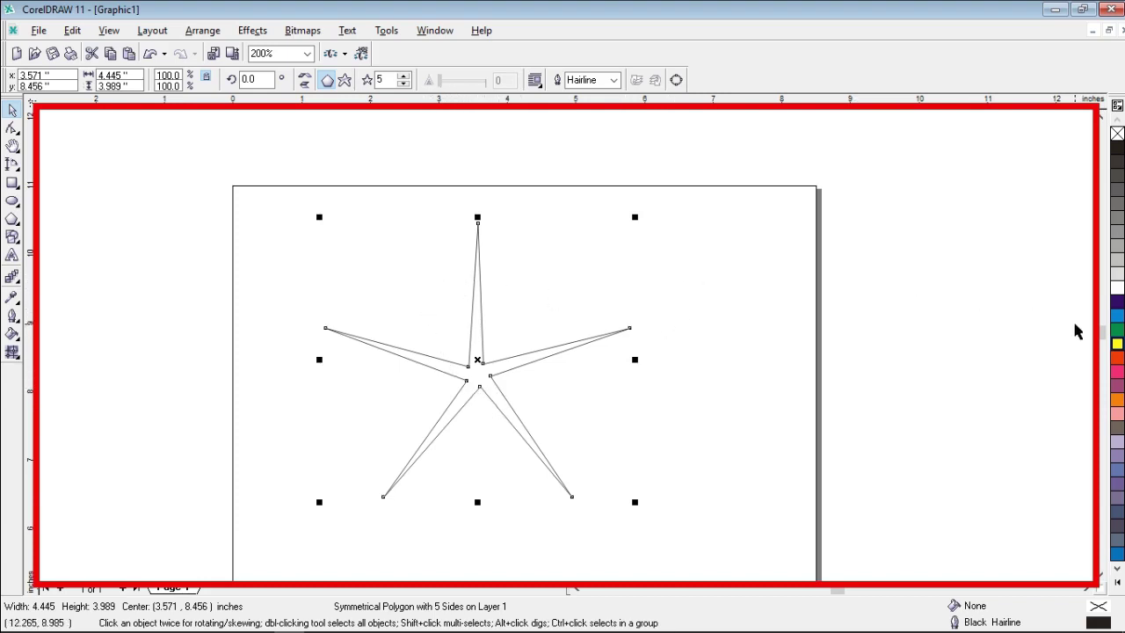
Try several fill colours on the thin star and settle on orange.
click(1117, 359)
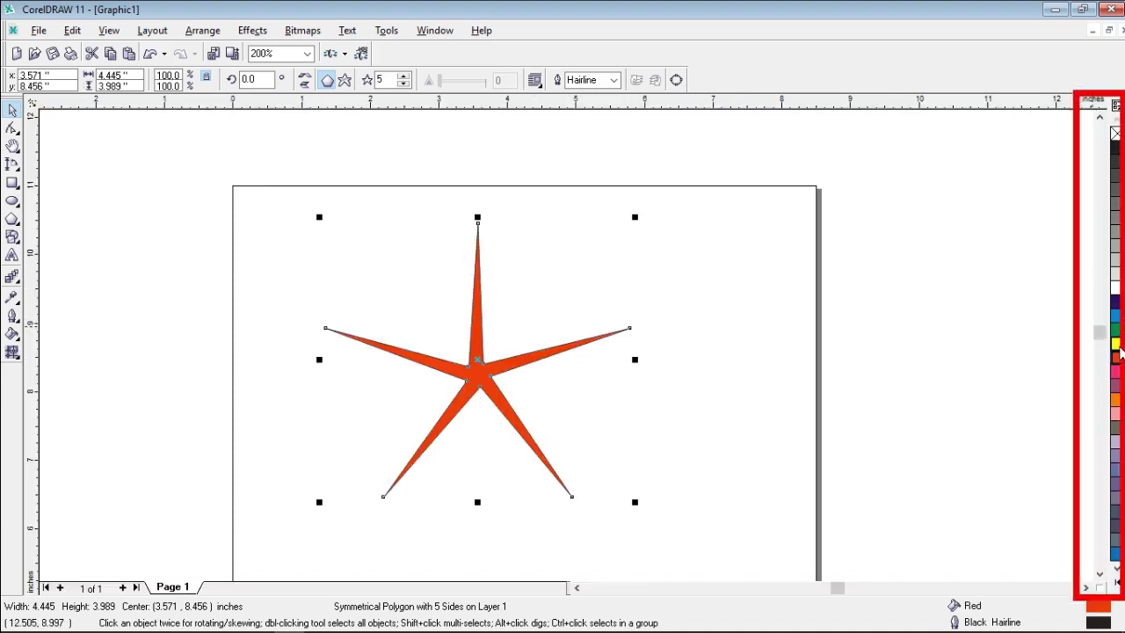
click(1117, 343)
click(1117, 329)
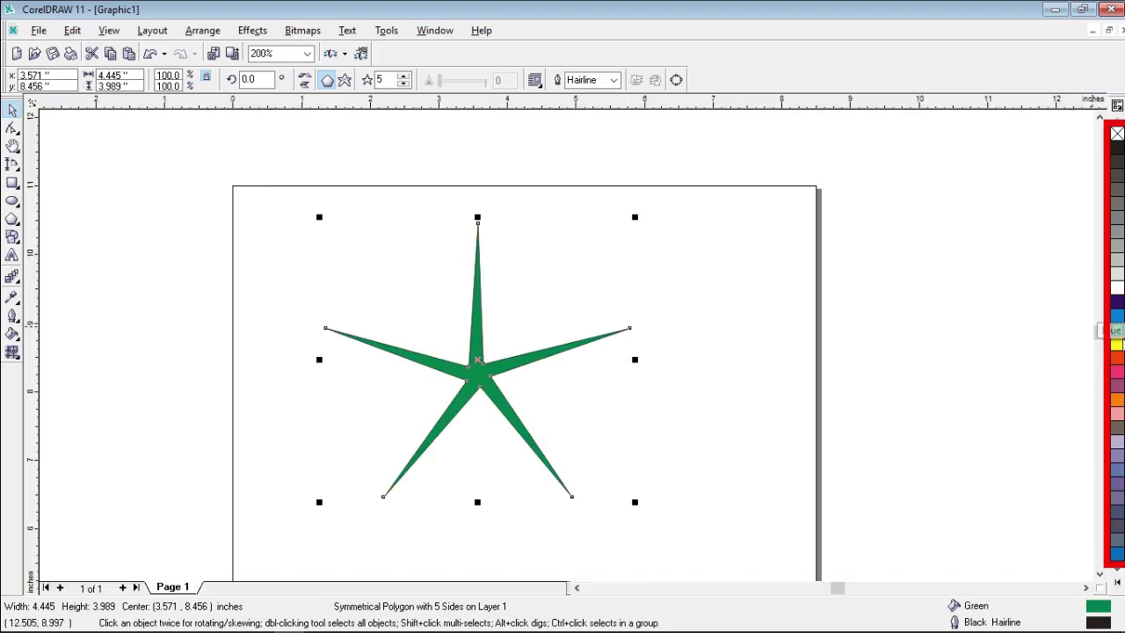
click(1117, 385)
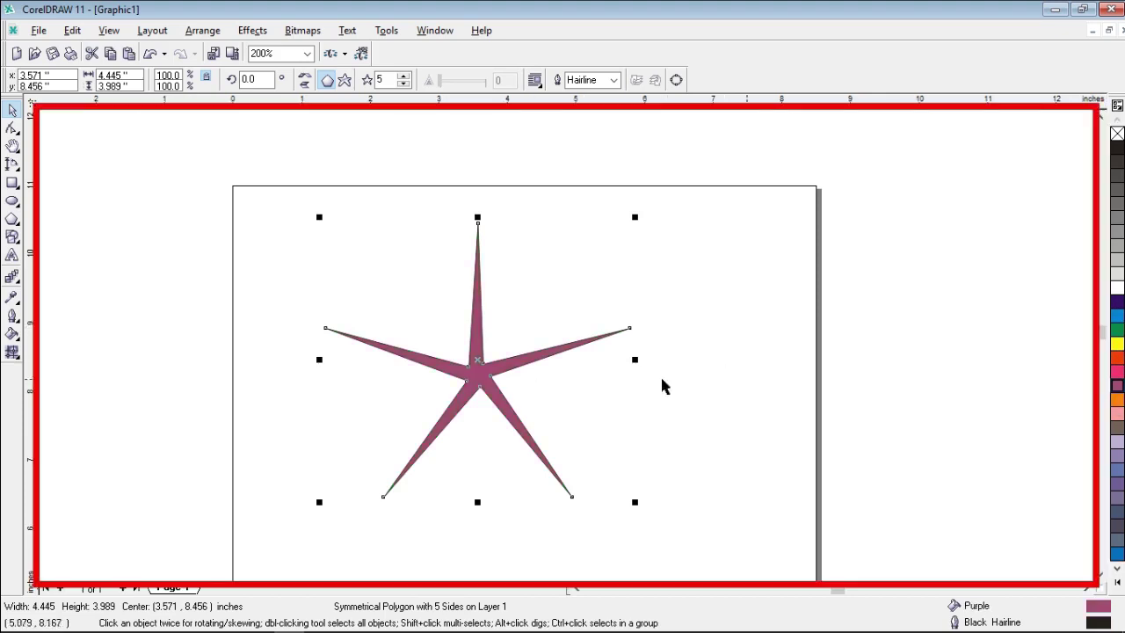
click(1117, 400)
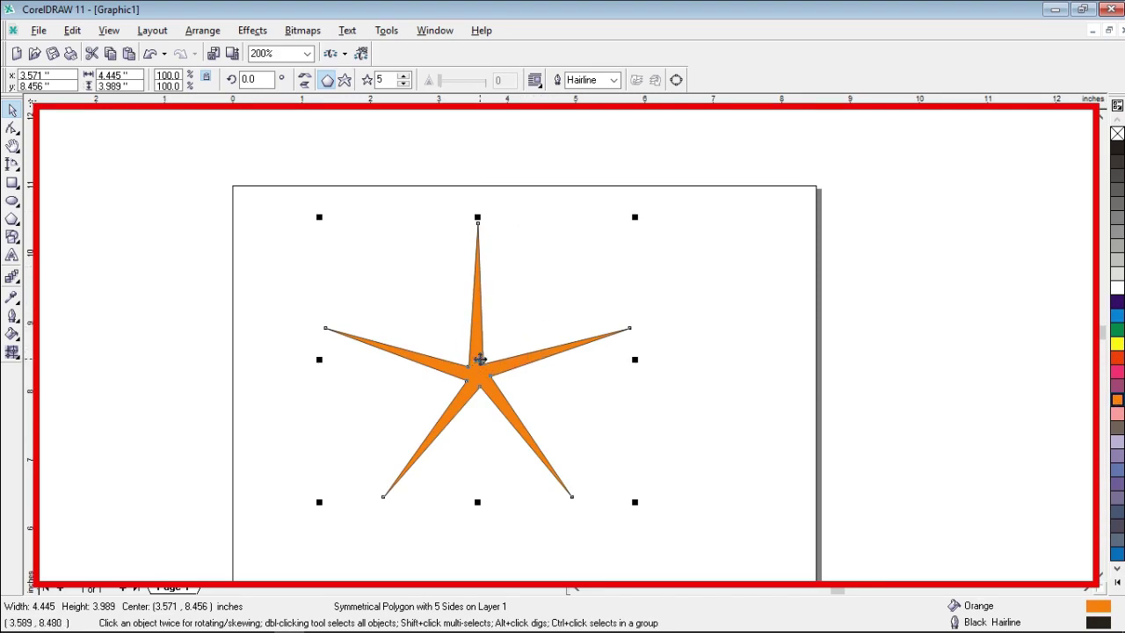
Create a copy of the orange star rotated to about 322.5 degrees, keeping the original in place.
click(479, 357)
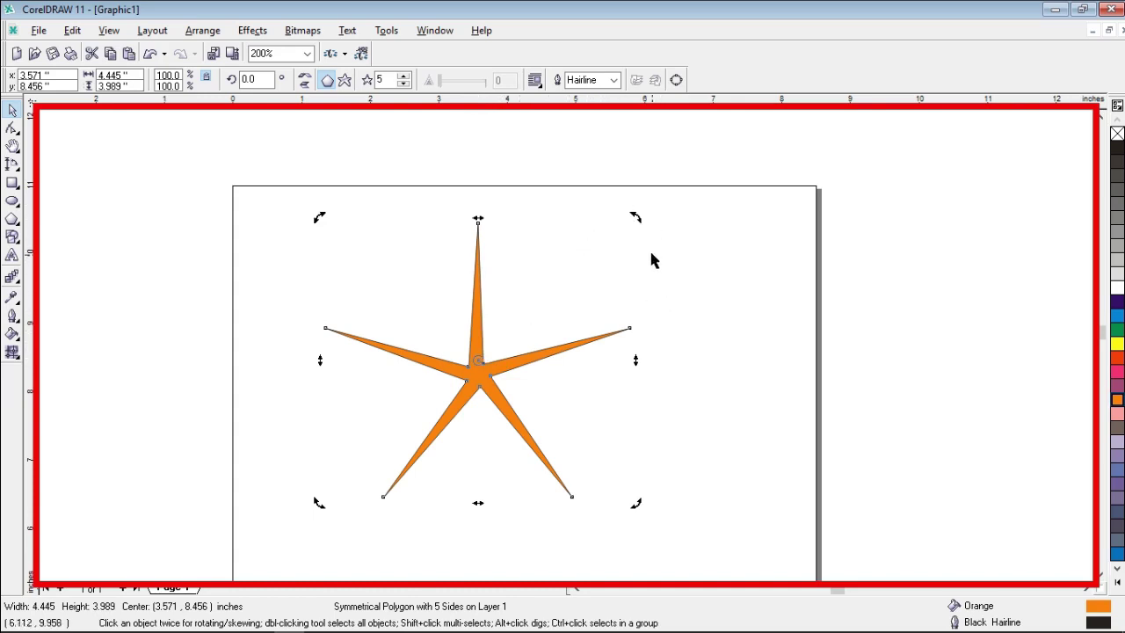
mouse_move(638, 216)
mouse_down()
mouse_move(676, 278)
mouse_move(686, 345)
mouse_up()
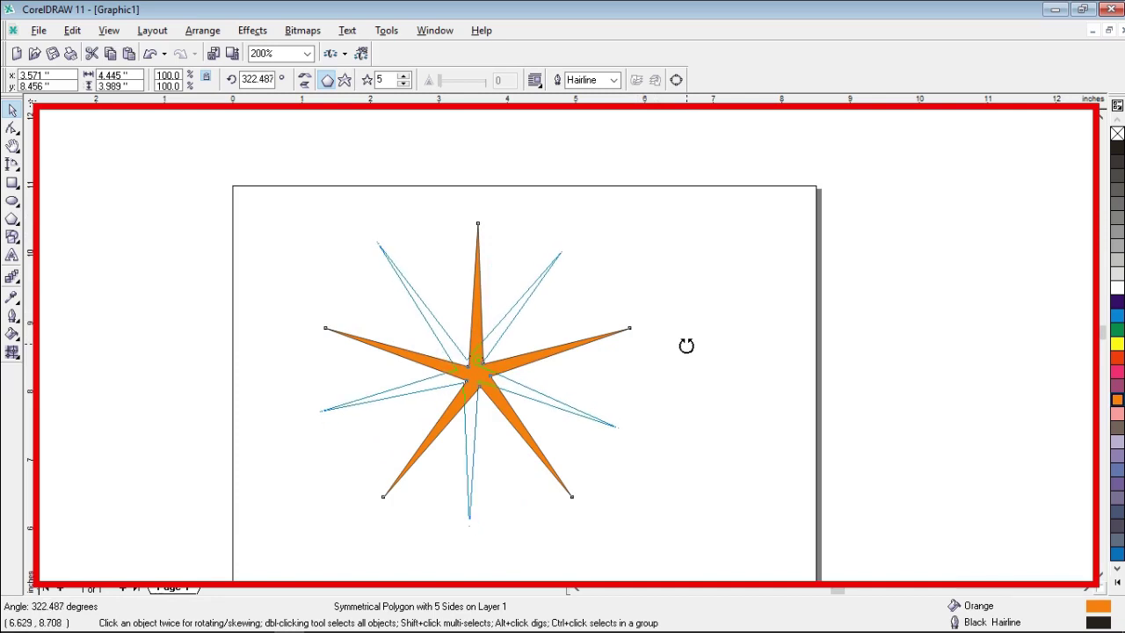
drag(687, 346, 685, 339)
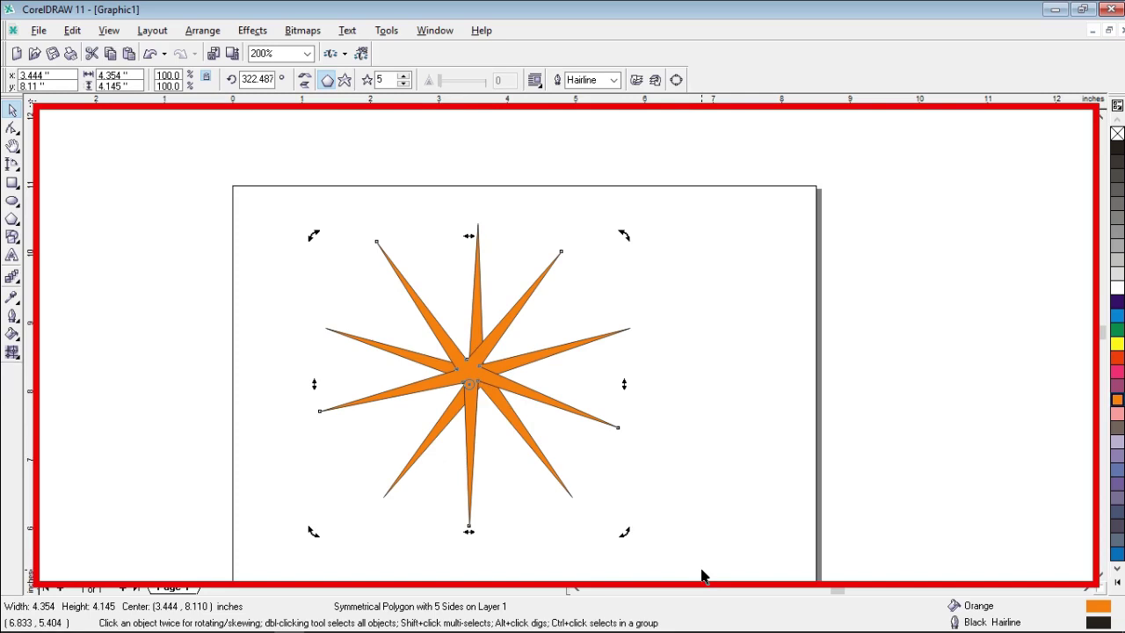
Repeat the rotated duplication of the star until the copies form a dense, round spiky burst.
key(ctrl+r)
key(ctrl+r)
key(ctrl+r)
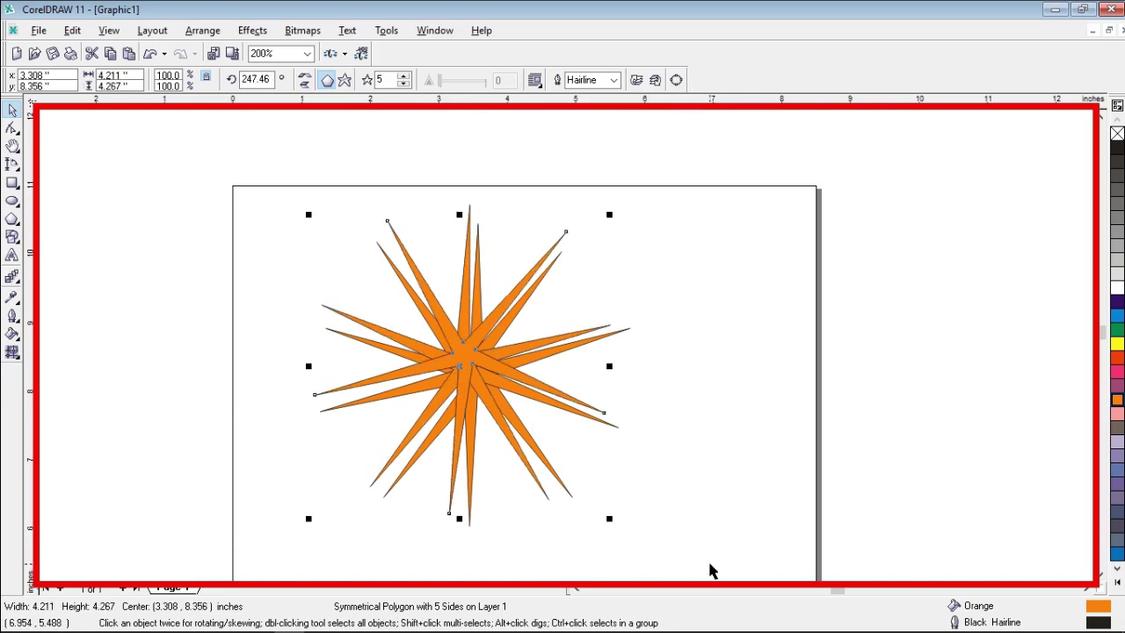
key(ctrl+r)
key(ctrl+r)
key(ctrl+r)
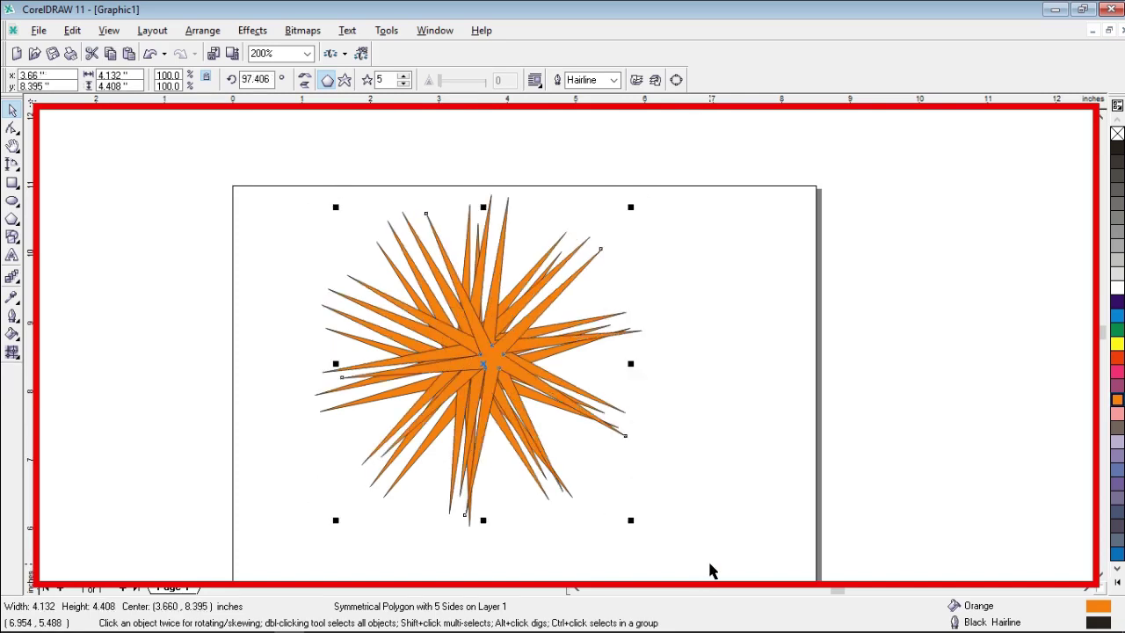
key(ctrl+r)
key(ctrl+r)
key(ctrl+r)
key(ctrl+r)
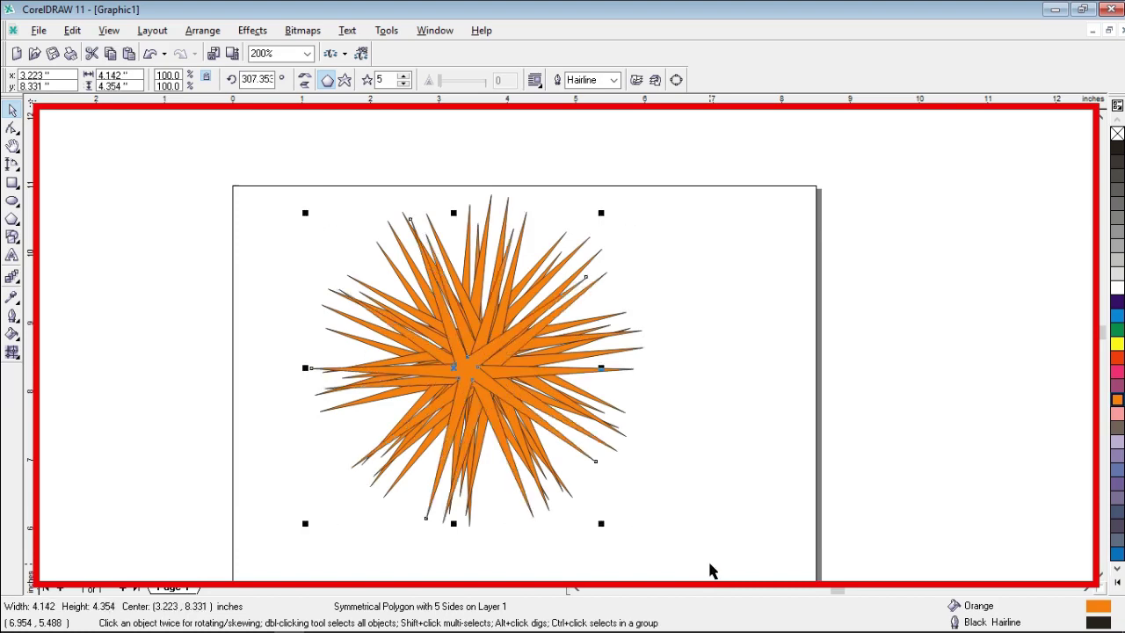
key(ctrl+r)
key(ctrl+r)
key(ctrl+r)
key(ctrl+r)
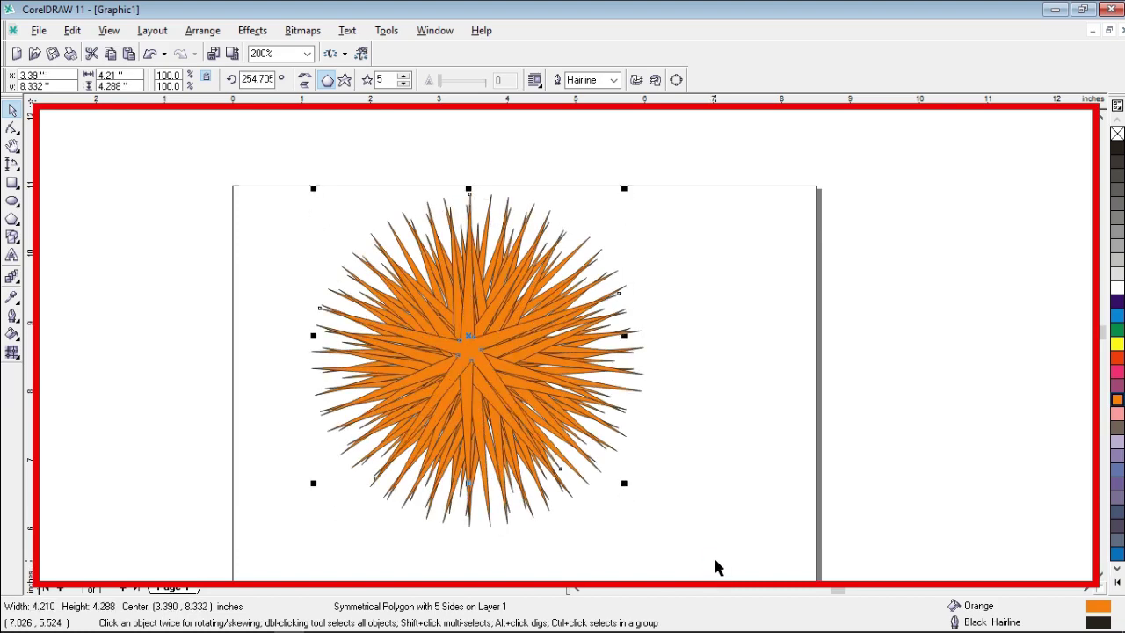
key(ctrl+r)
key(ctrl+r)
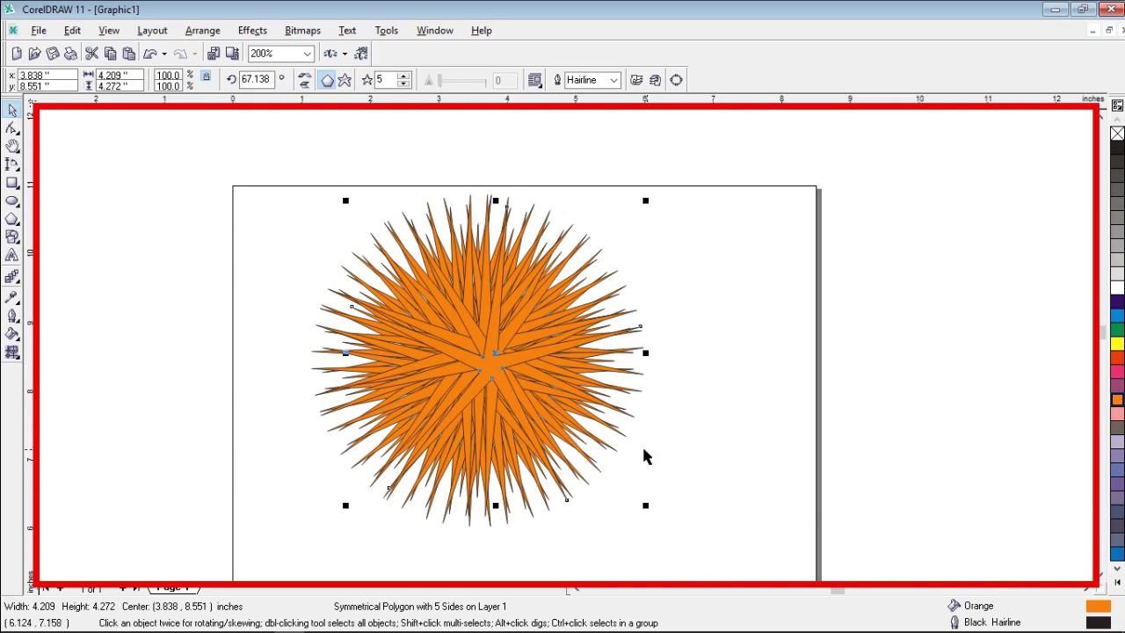
Select all the star copies, fill them orange after trying other colours, and group them into one object.
drag(261, 154, 688, 552)
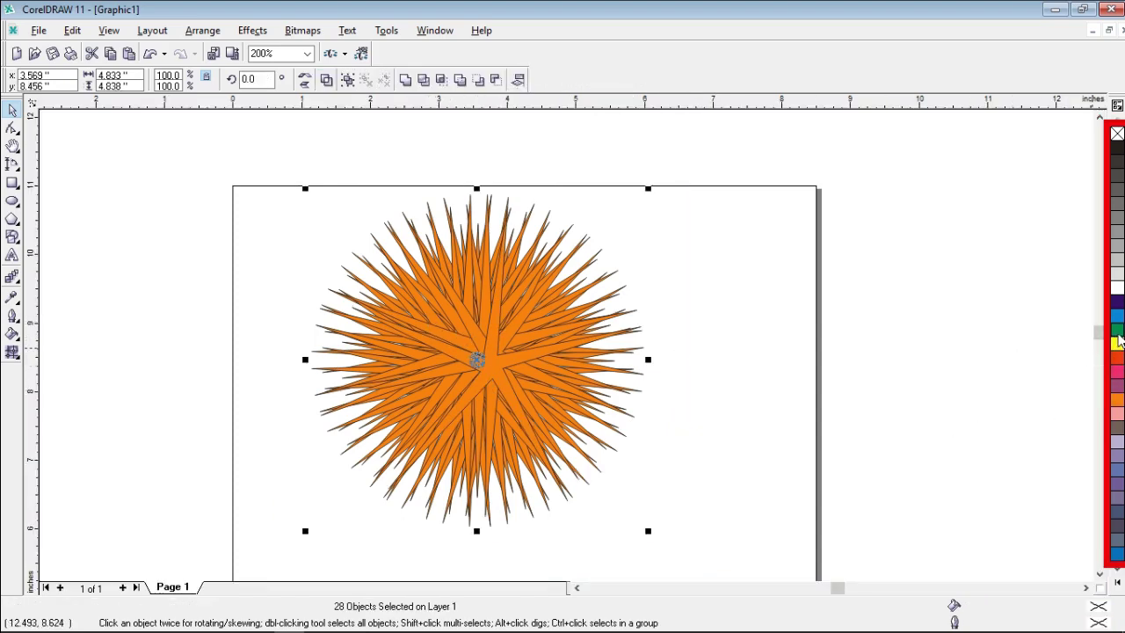
click(1117, 329)
click(1117, 357)
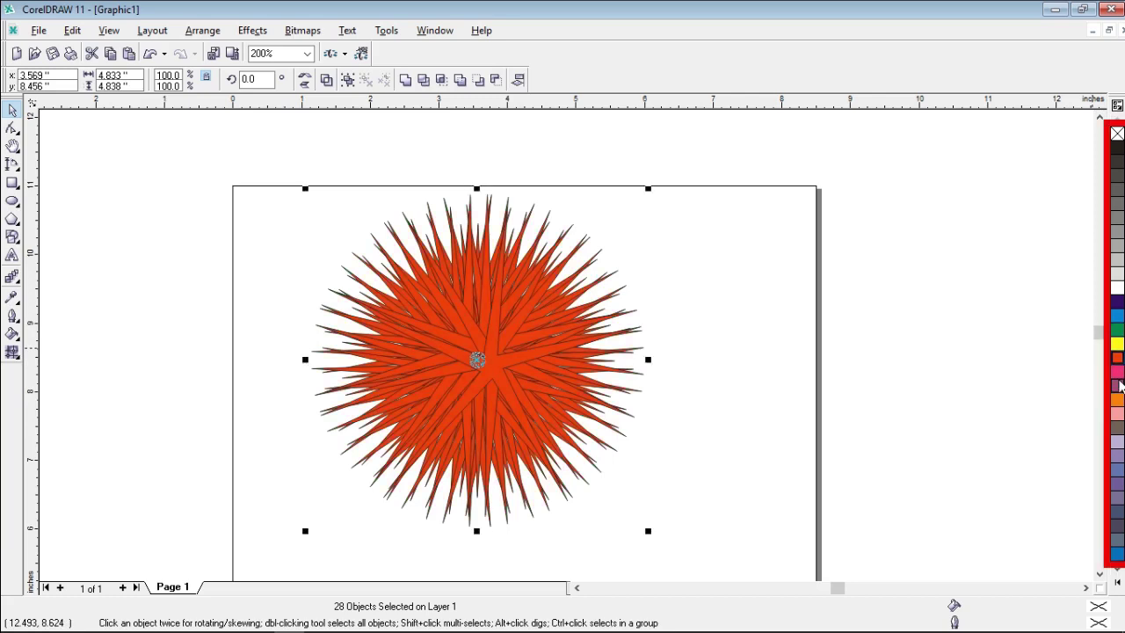
click(1117, 385)
click(1117, 399)
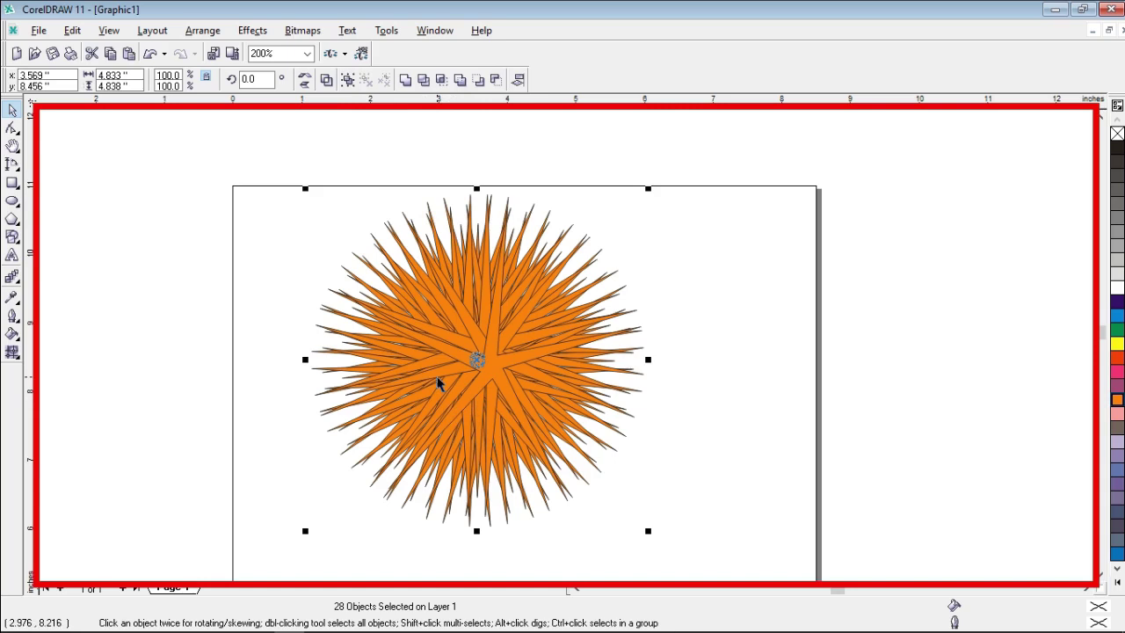
click(347, 80)
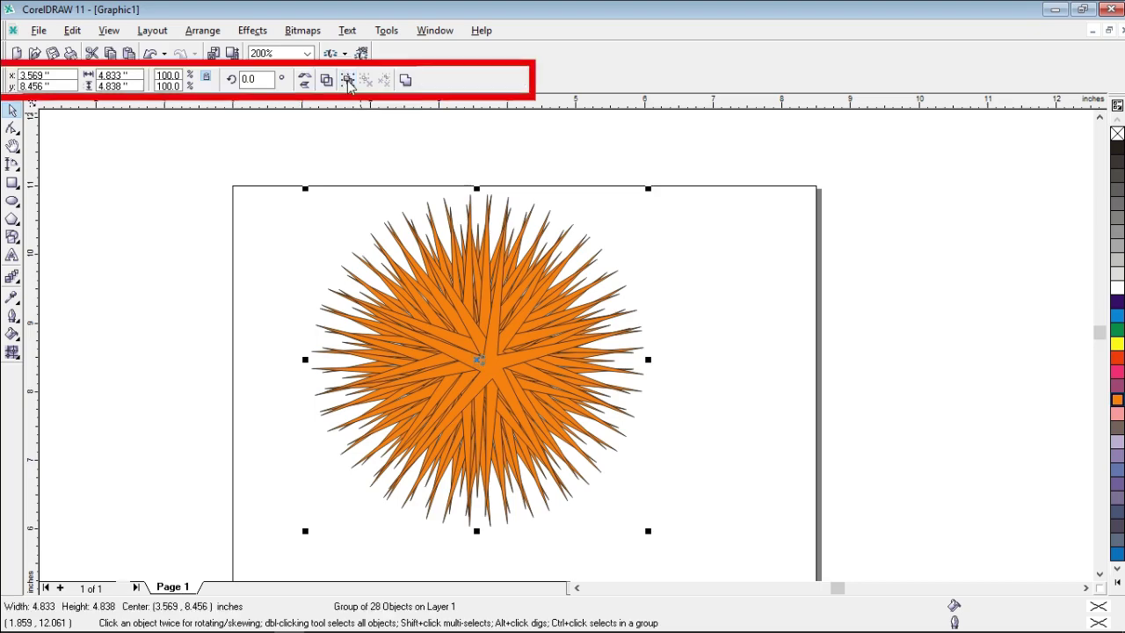
click(251, 360)
Scale the grouped burst down to about 2.43 × 2.44 inches and place it in the page's upper-left corner.
drag(504, 338, 422, 309)
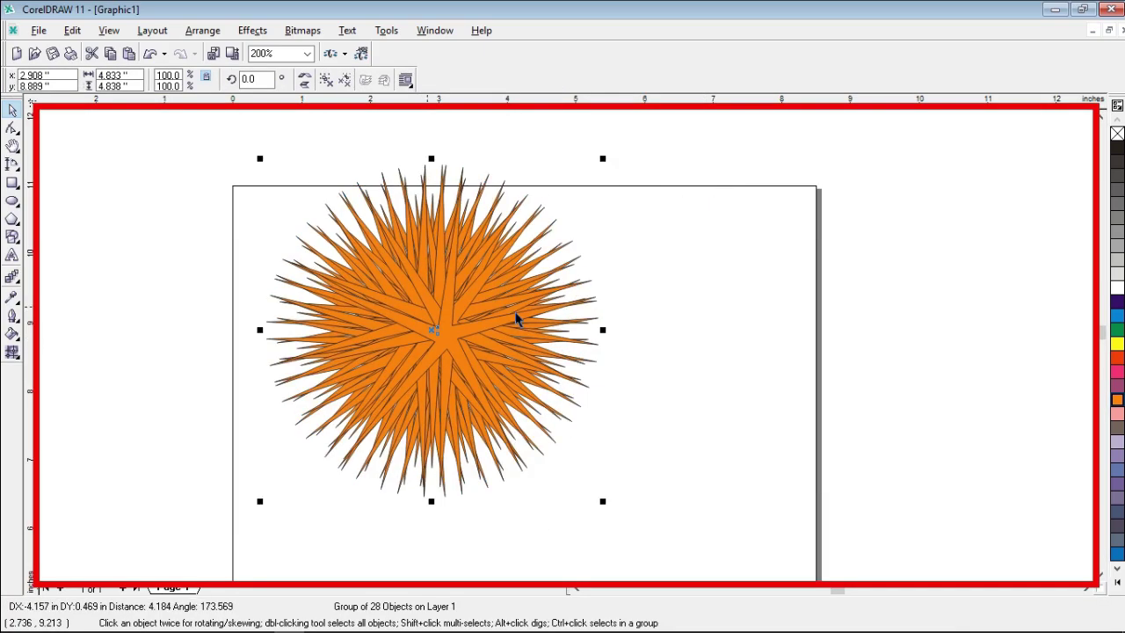
click(641, 308)
drag(491, 382, 532, 446)
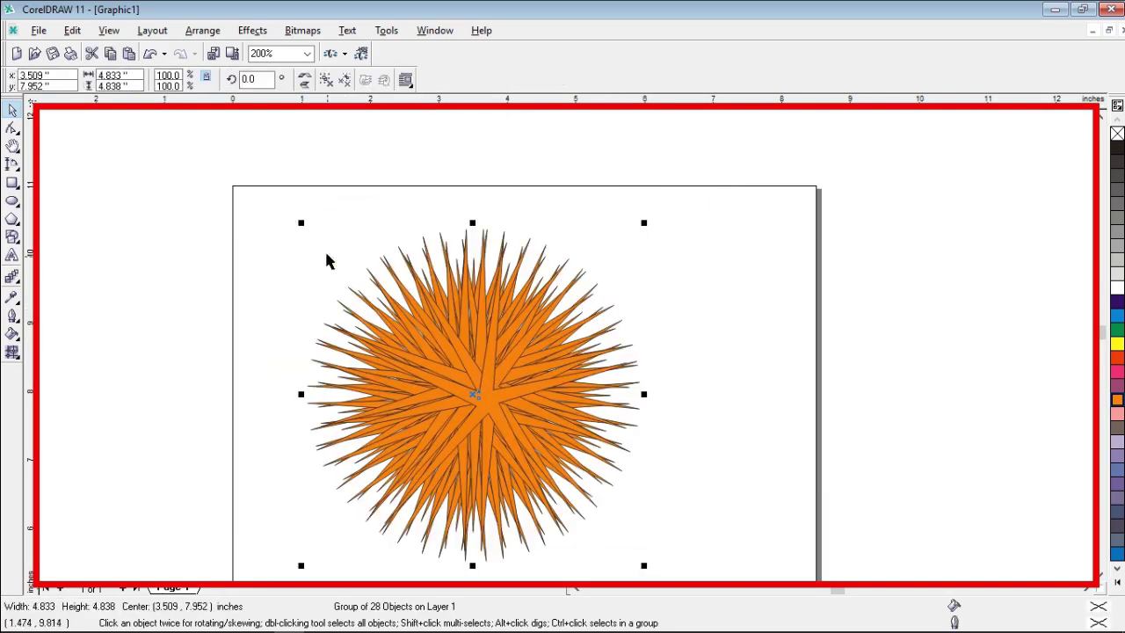
drag(300, 223, 473, 393)
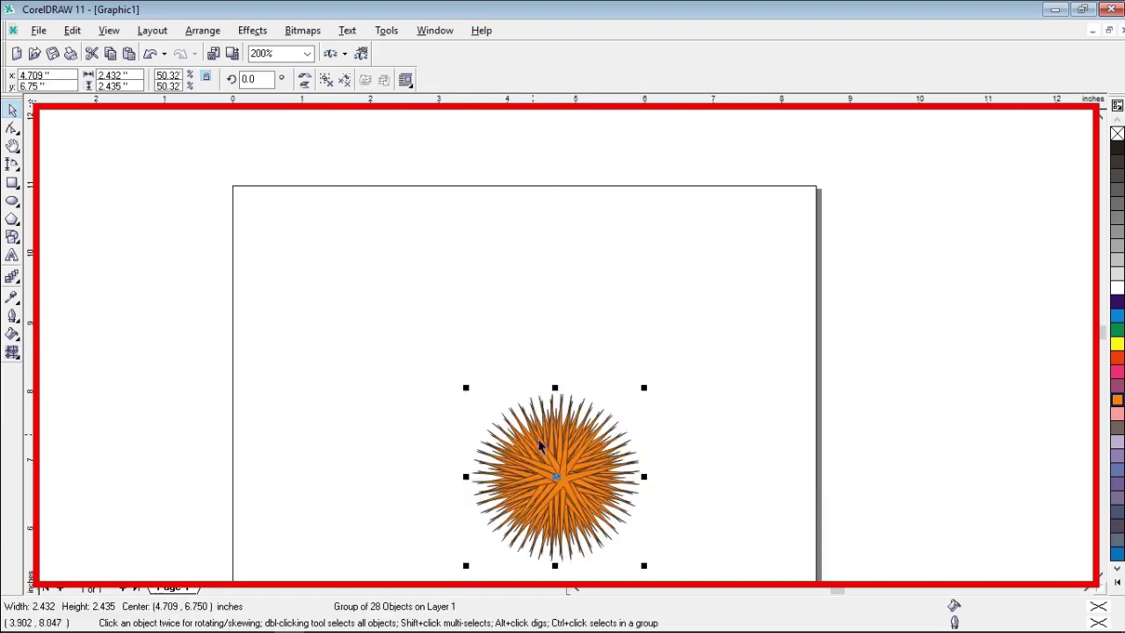
drag(542, 449, 319, 247)
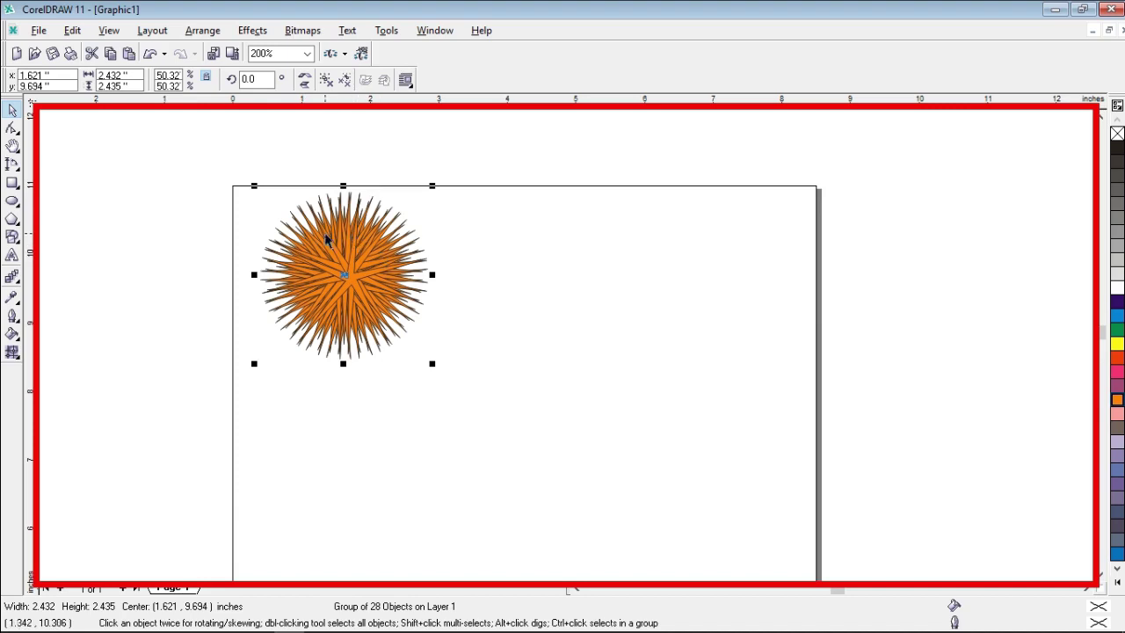
Draw a five-sided polygon about 3.13 × 3.25 inches to the right of the burst and convert it to a star.
click(12, 220)
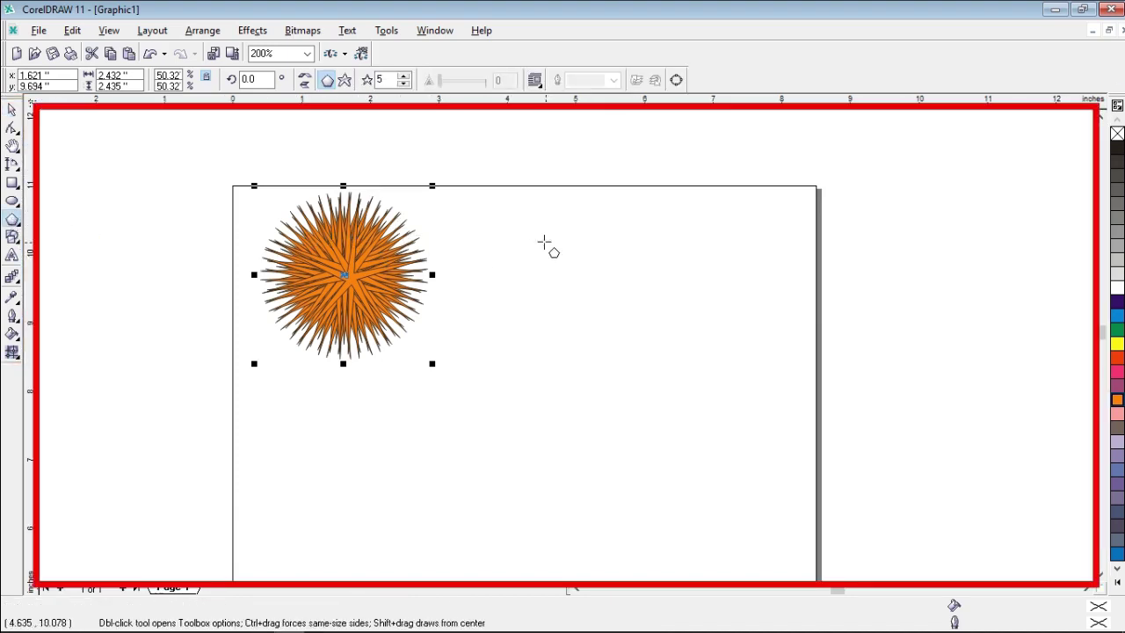
drag(514, 215, 739, 465)
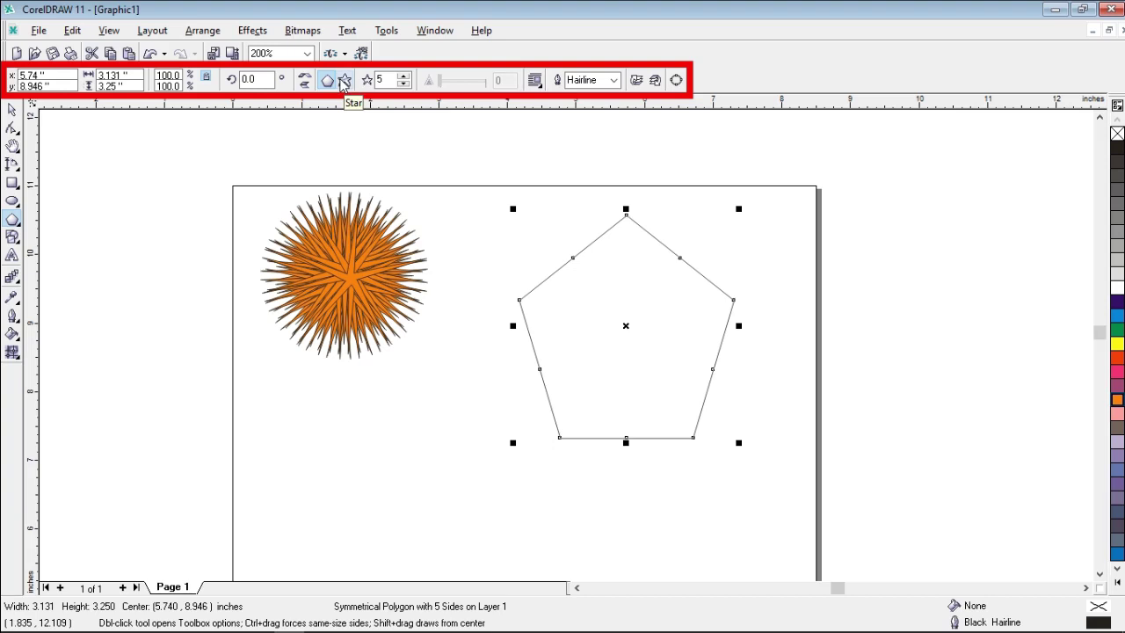
click(346, 82)
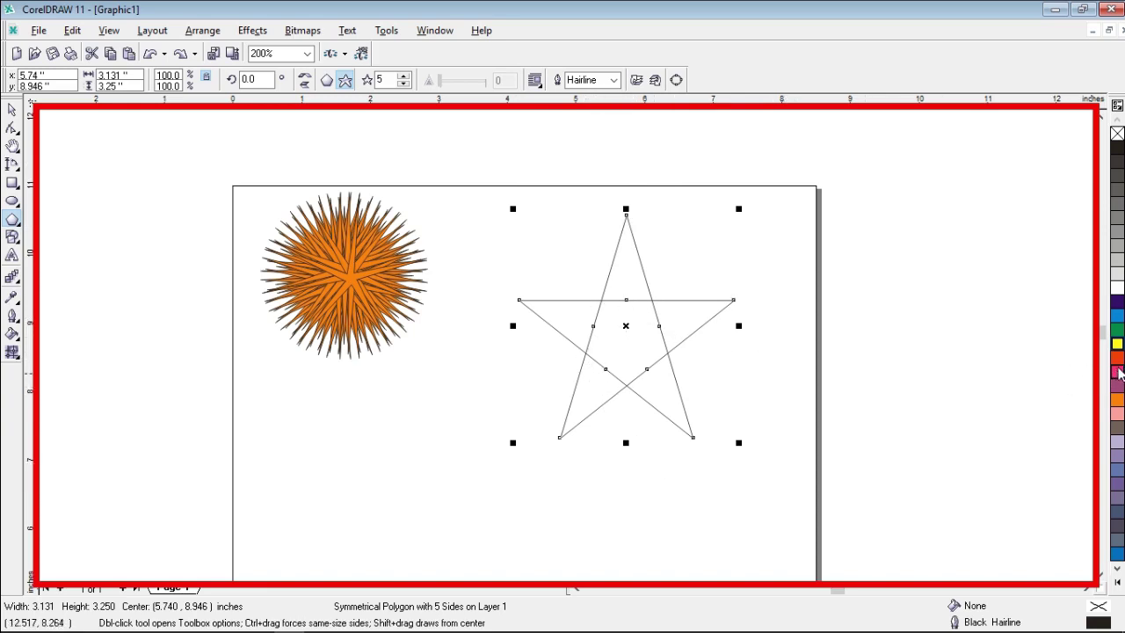
Try several fill colours on the new star and settle on cyan.
click(1118, 358)
click(1118, 371)
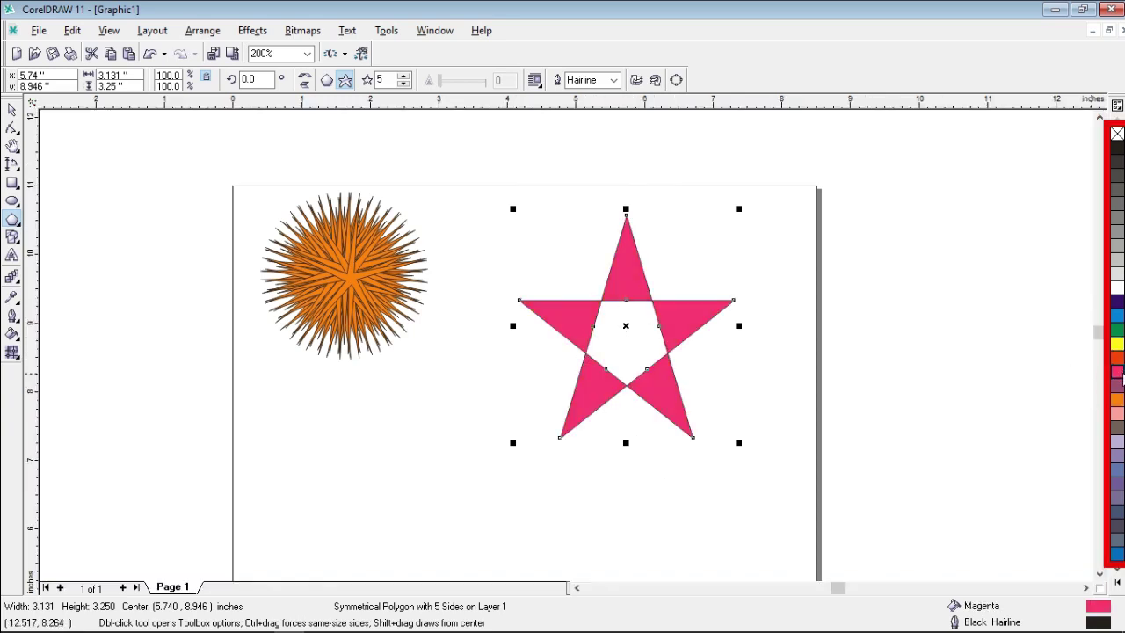
click(1118, 386)
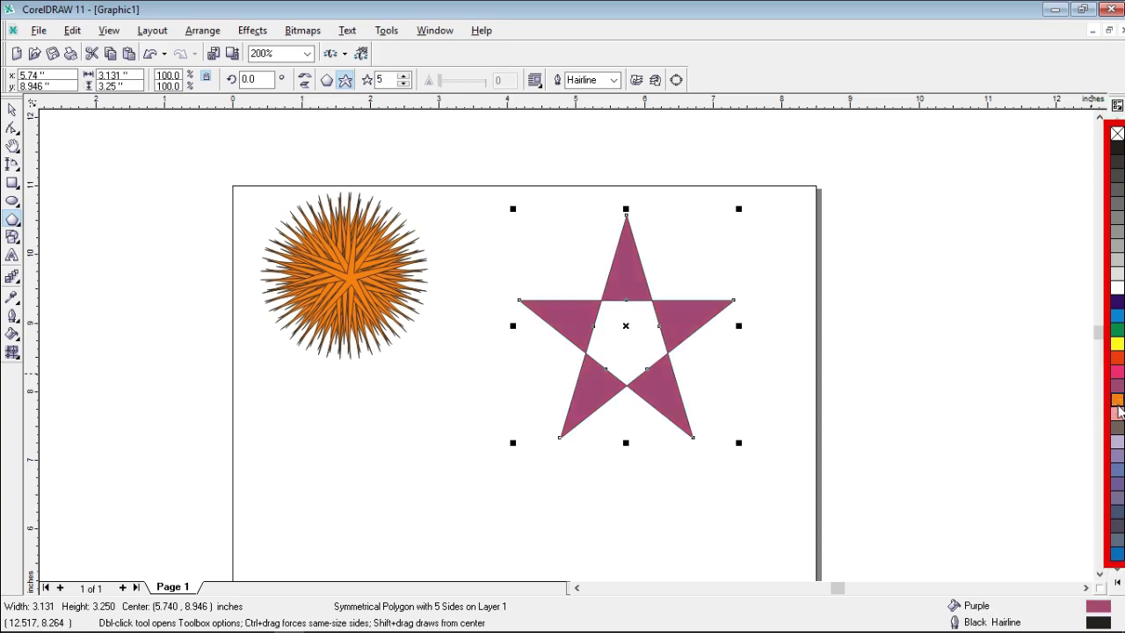
click(1118, 401)
click(1115, 316)
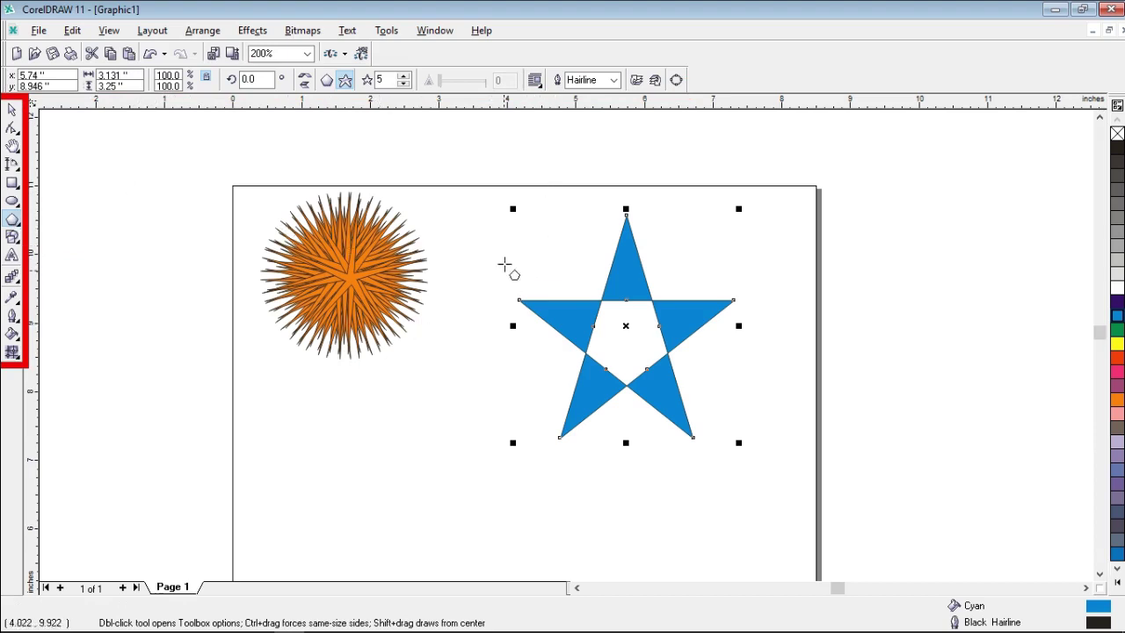
Draw a five-sided polygon about 2.84 × 2.81 inches past the page's upper-right corner and pull its edge node inward to form a narrow star.
scroll(505, 268, down, 3)
scroll(666, 181, up, 4)
drag(495, 227, 747, 472)
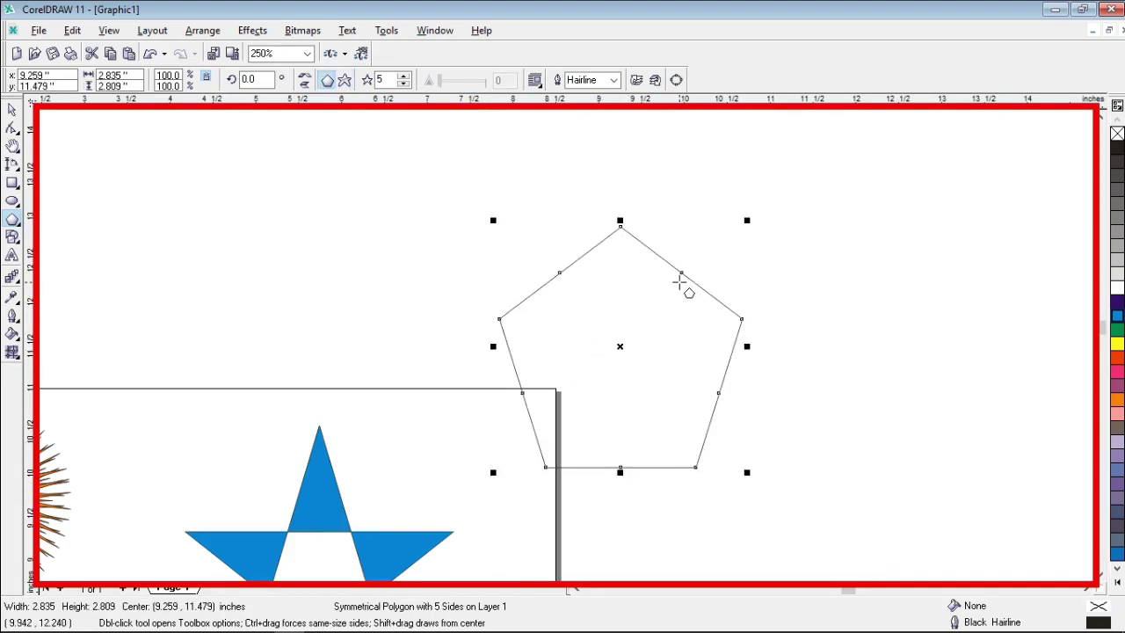
drag(682, 275, 683, 275)
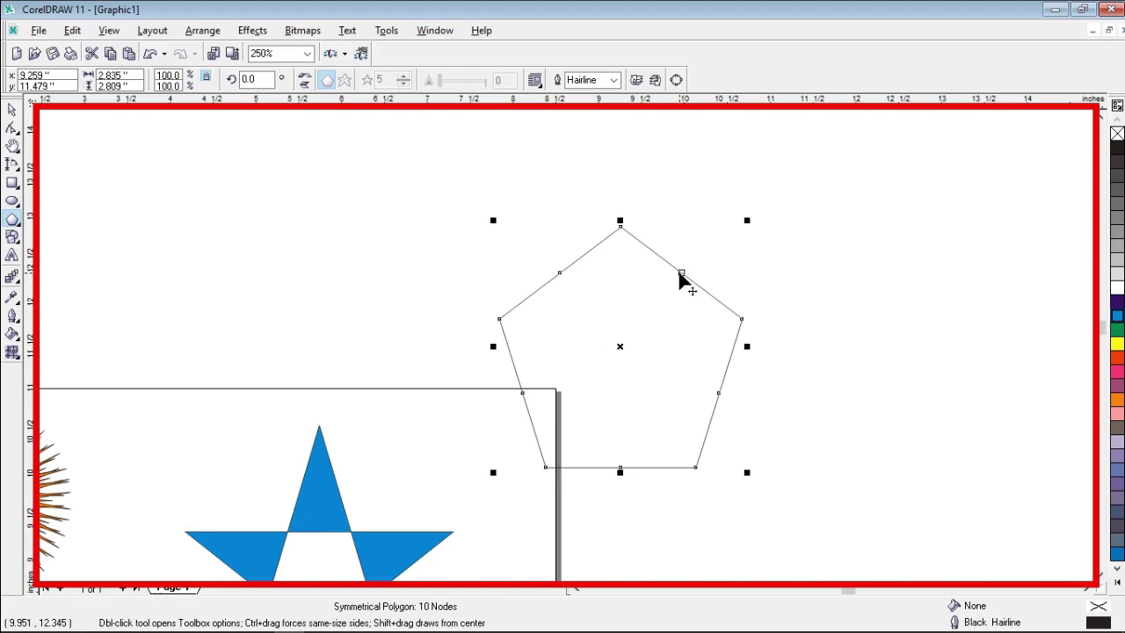
drag(680, 275, 637, 338)
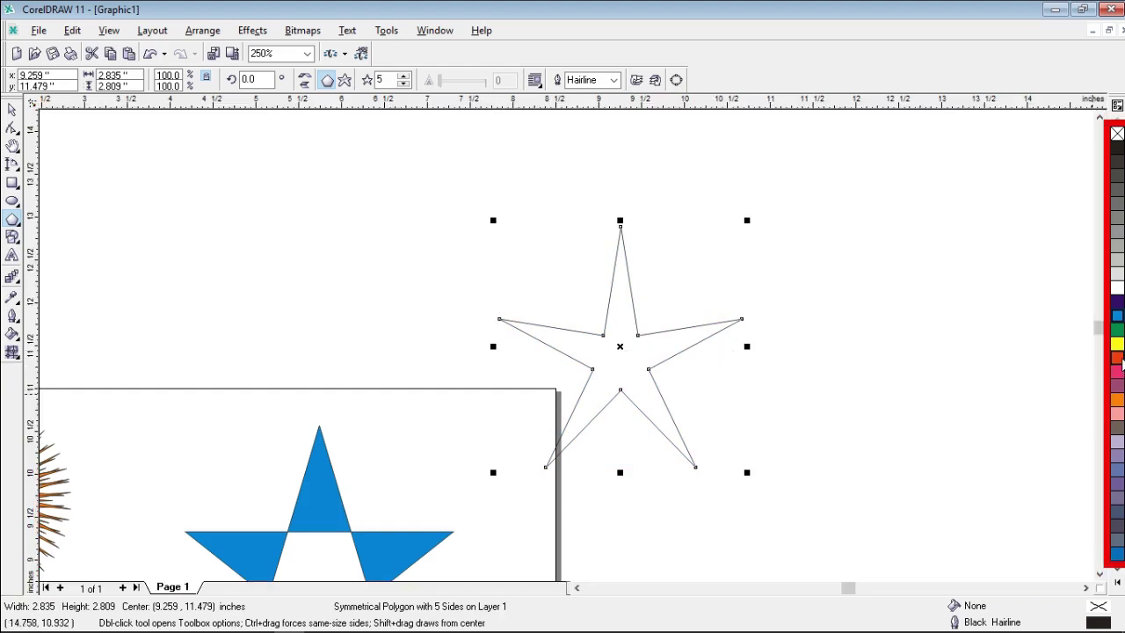
Fill the new star cyan after trying other colours, widen its arms by moving an inner node outward, and deselect it.
click(1118, 359)
click(1117, 344)
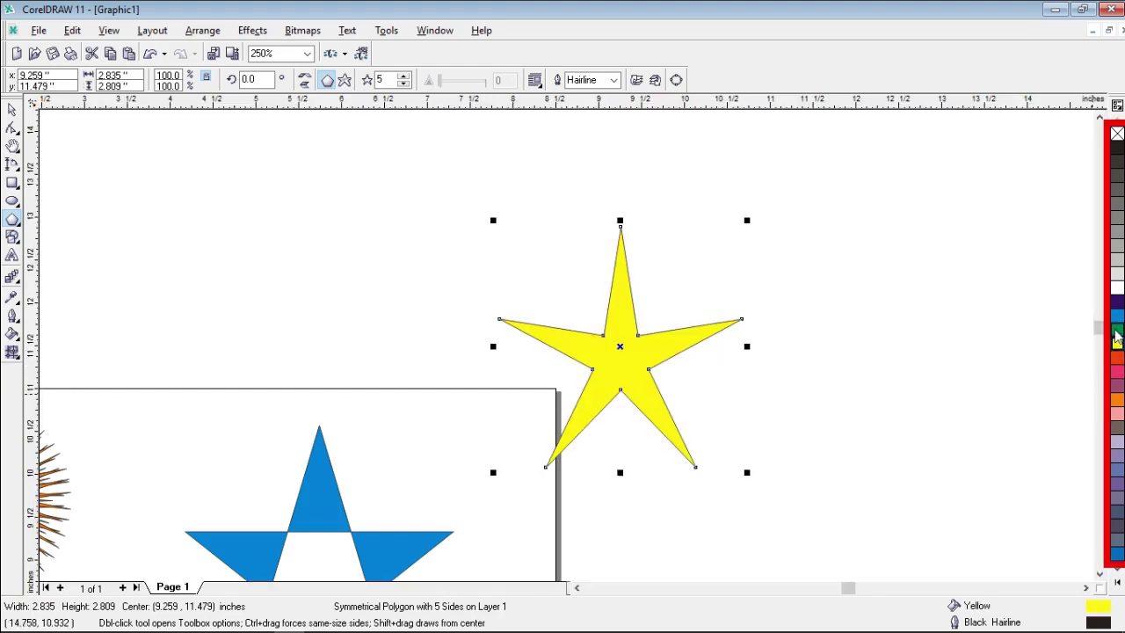
click(1117, 331)
click(1117, 315)
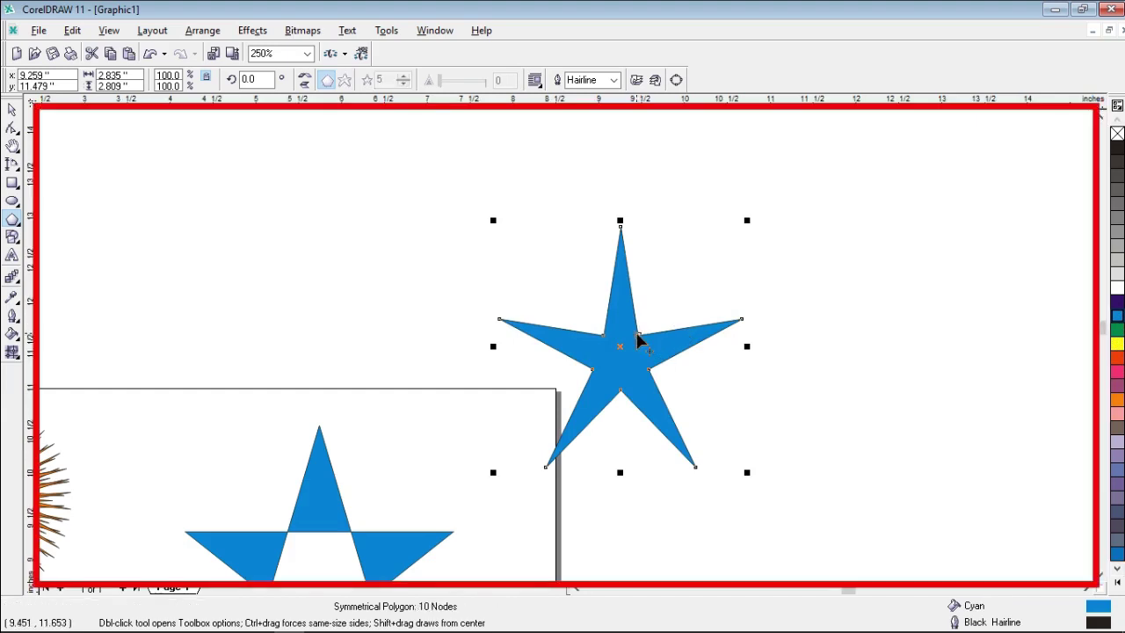
drag(638, 339, 653, 322)
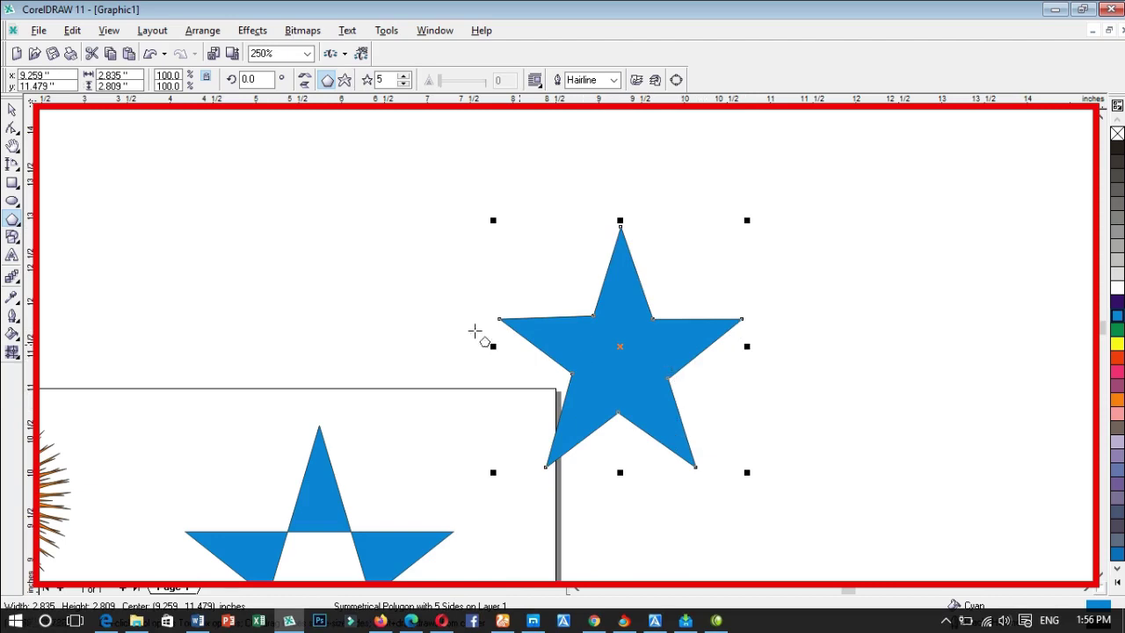
key(Escape)
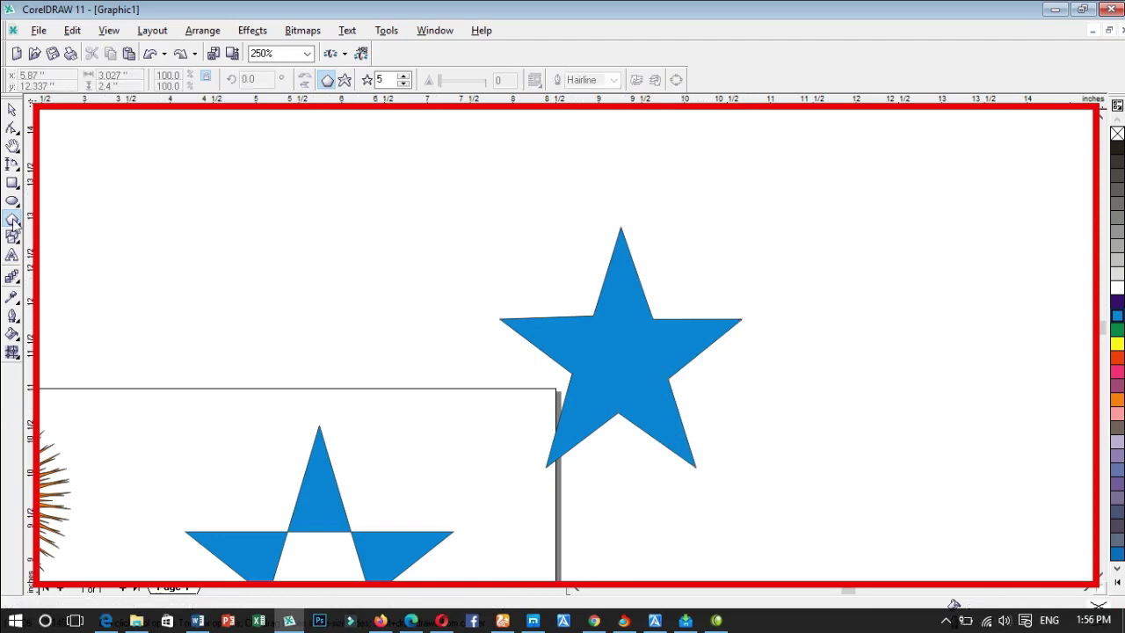
Draw another five-sided polygon about 2.27 × 2.08 inches above the page, pull its edge node inward into a thin star, and fill it red.
mouse_move(271, 182)
mouse_down()
mouse_move(360, 246)
mouse_move(437, 256)
mouse_move(476, 365)
mouse_up()
drag(452, 306, 386, 289)
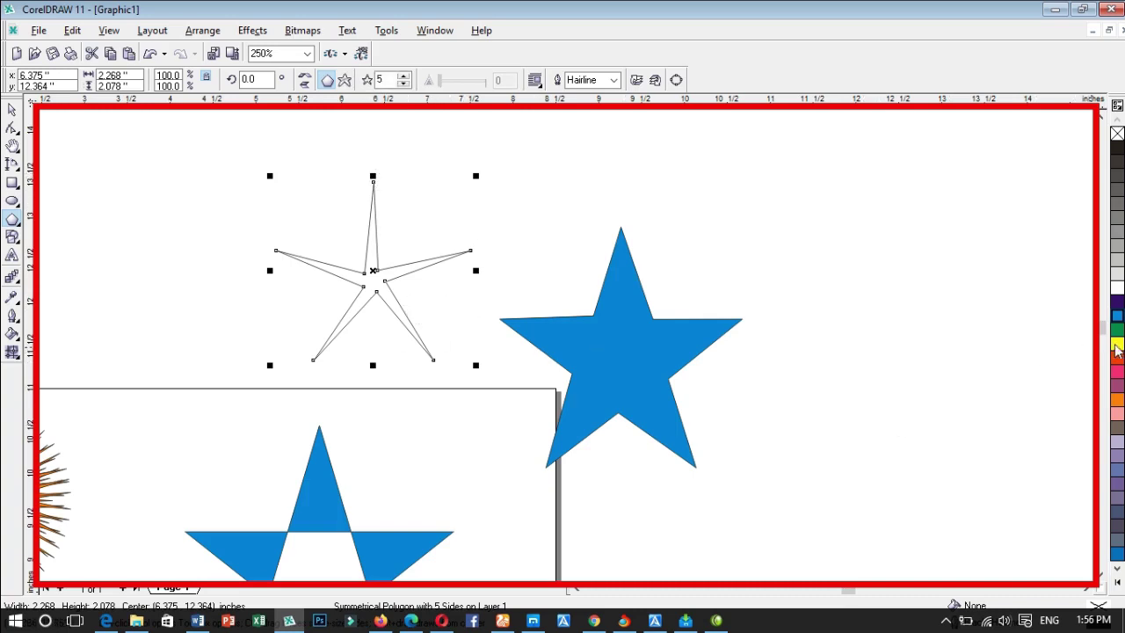
click(1117, 356)
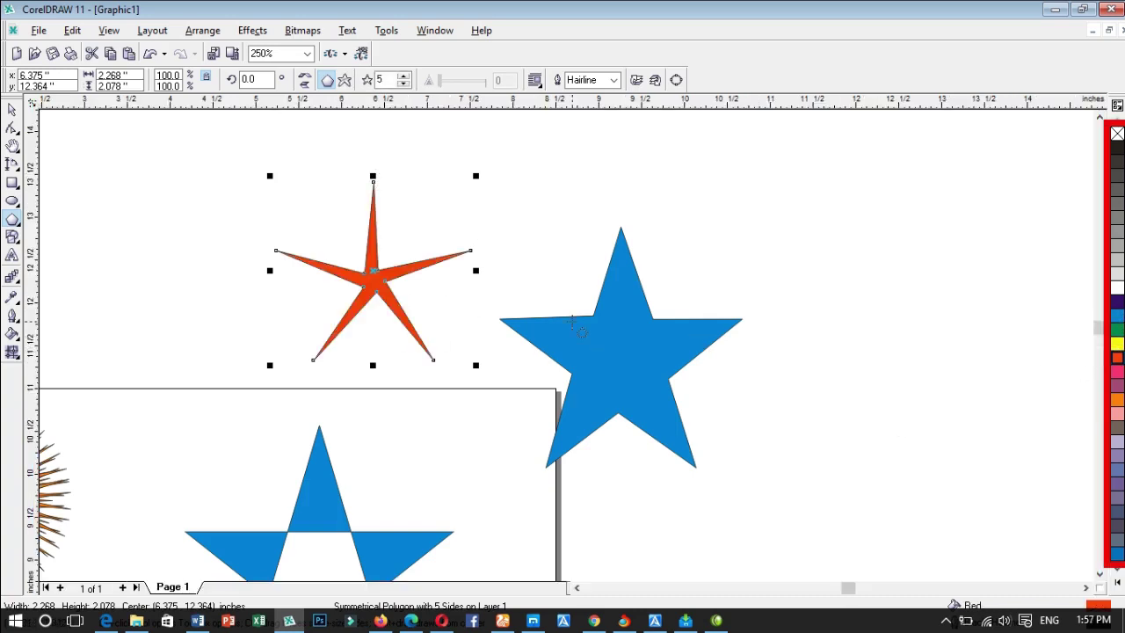
Try 30 and 50 points on the thin red star, and set it back to 5 points.
scroll(321, 291, up, 1)
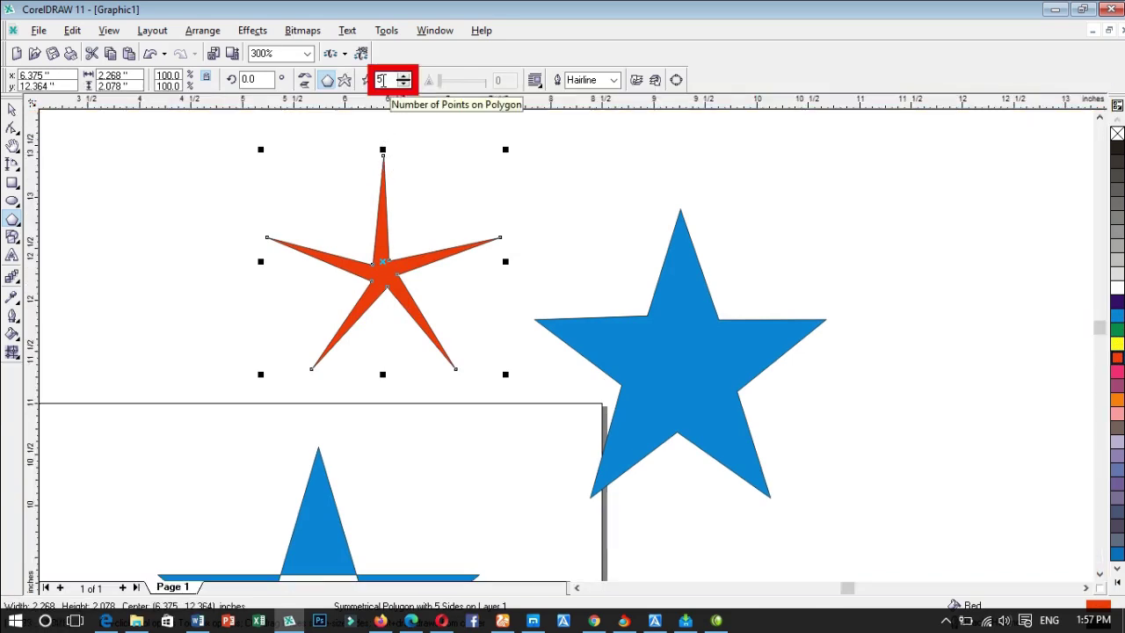
double_click(382, 80)
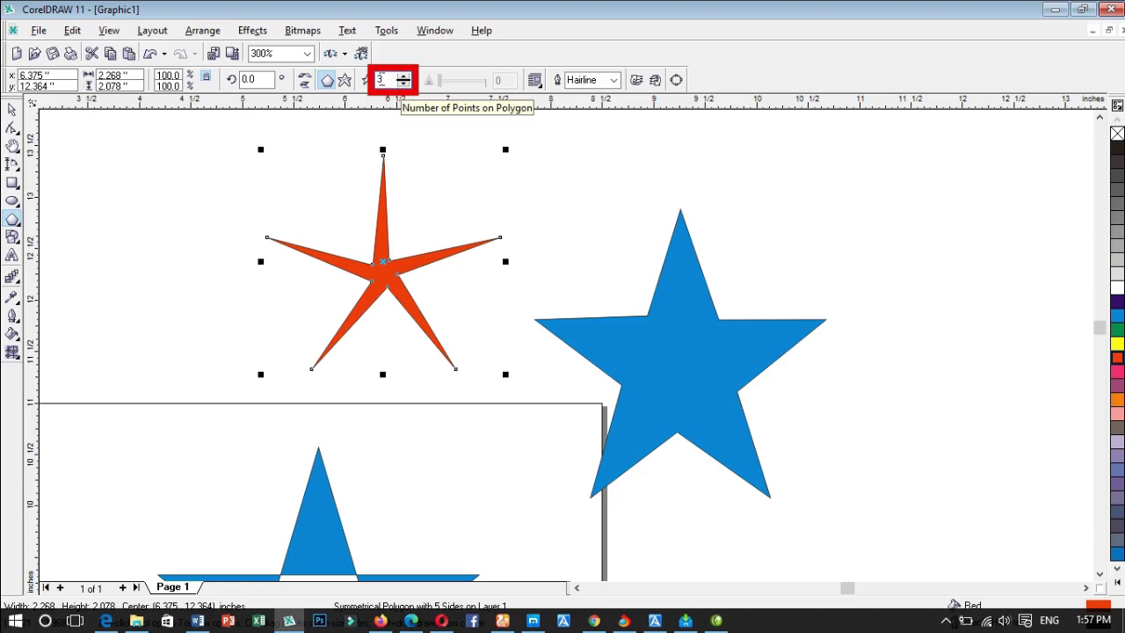
key(Return)
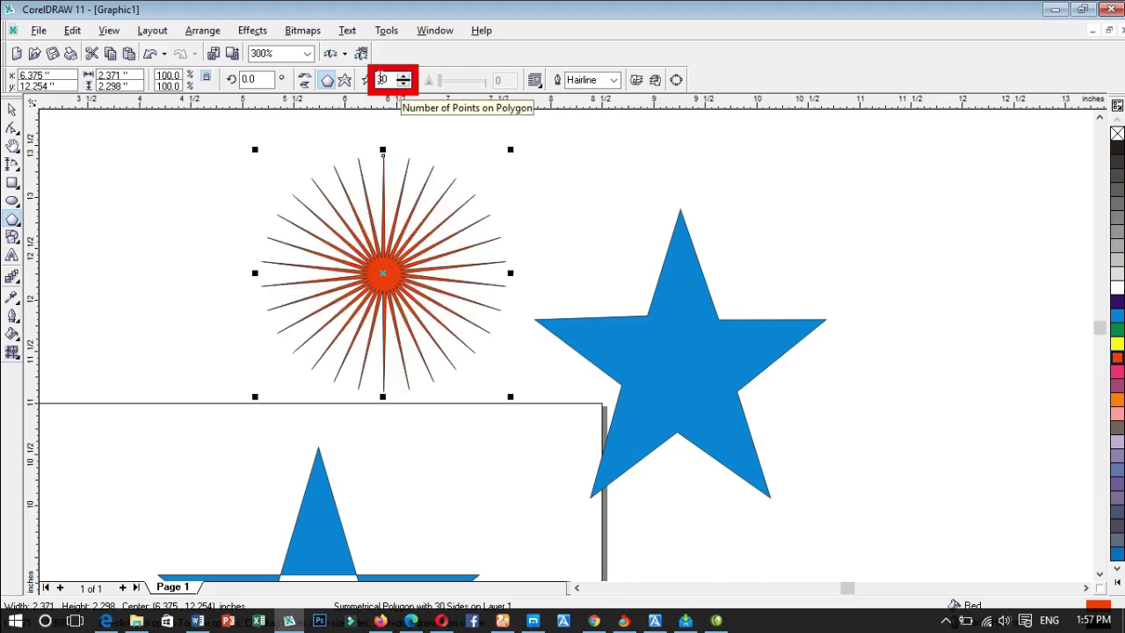
scroll(358, 146, up, 1)
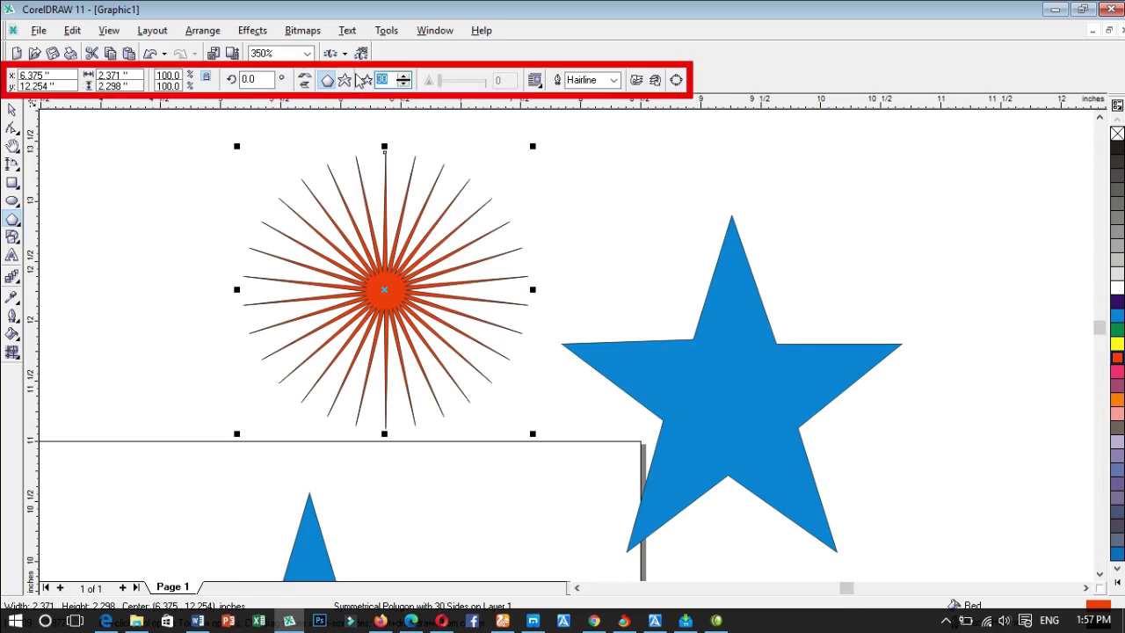
text(50)
key(Return)
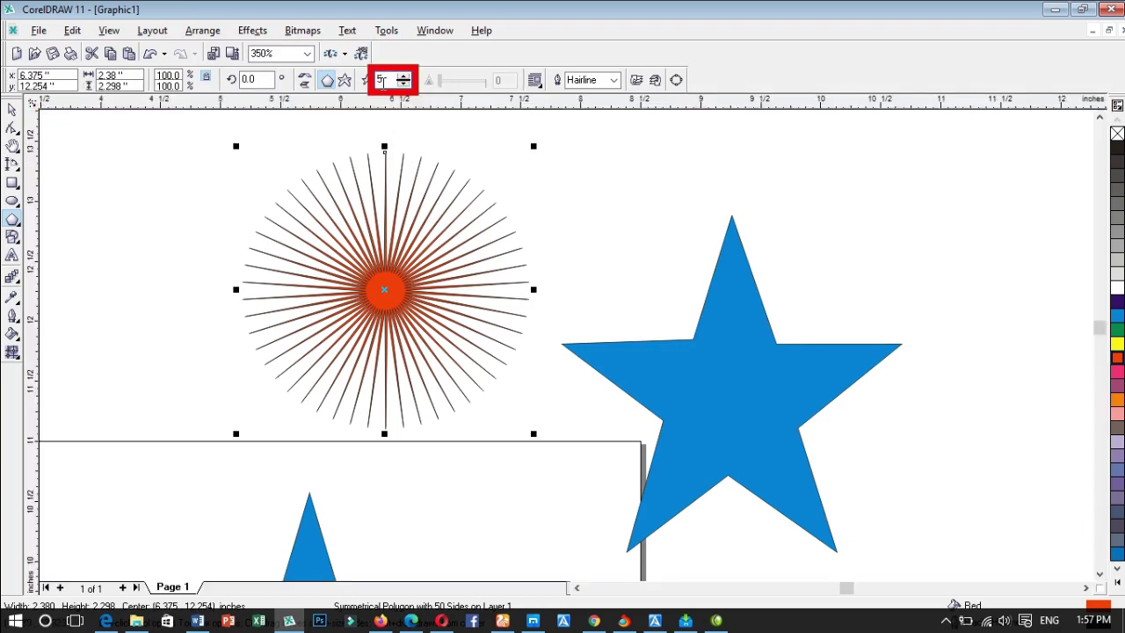
key(Return)
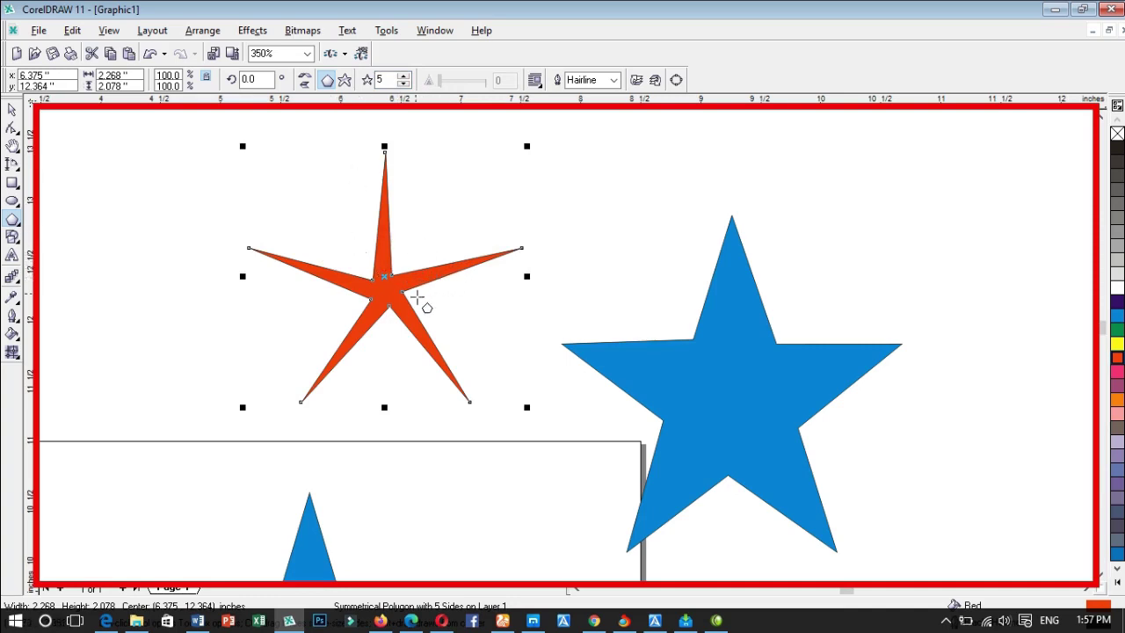
Draw a graph paper grid of 6 columns and 4 rows, about 5.24 × 3.99 inches, above the page with the Graph Paper tool.
scroll(410, 297, down, 1)
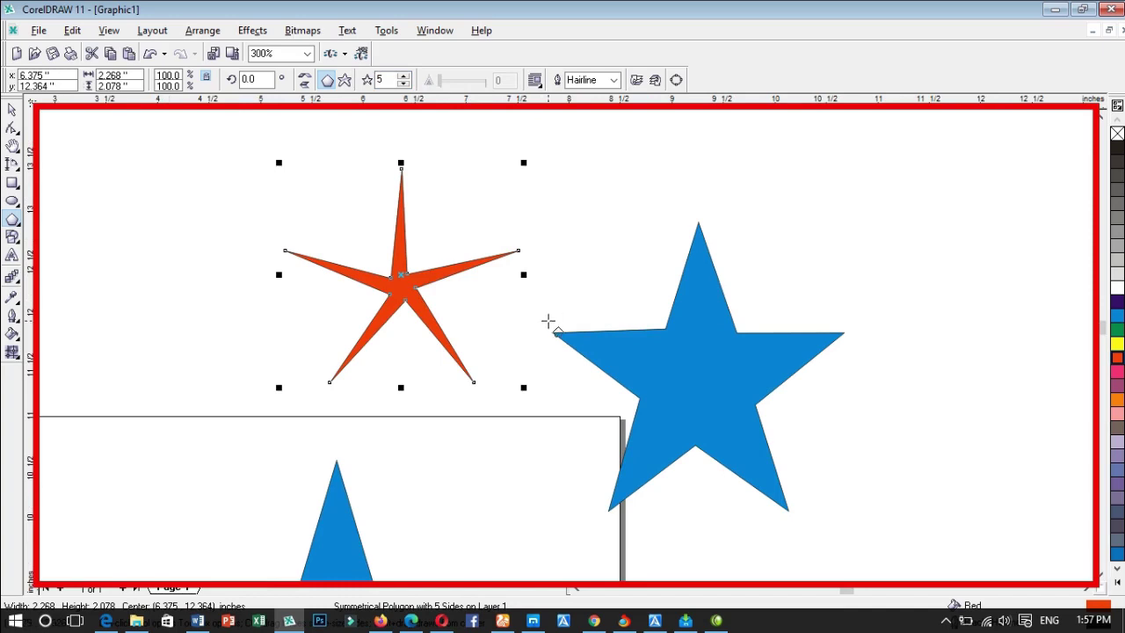
scroll(525, 313, down, 1)
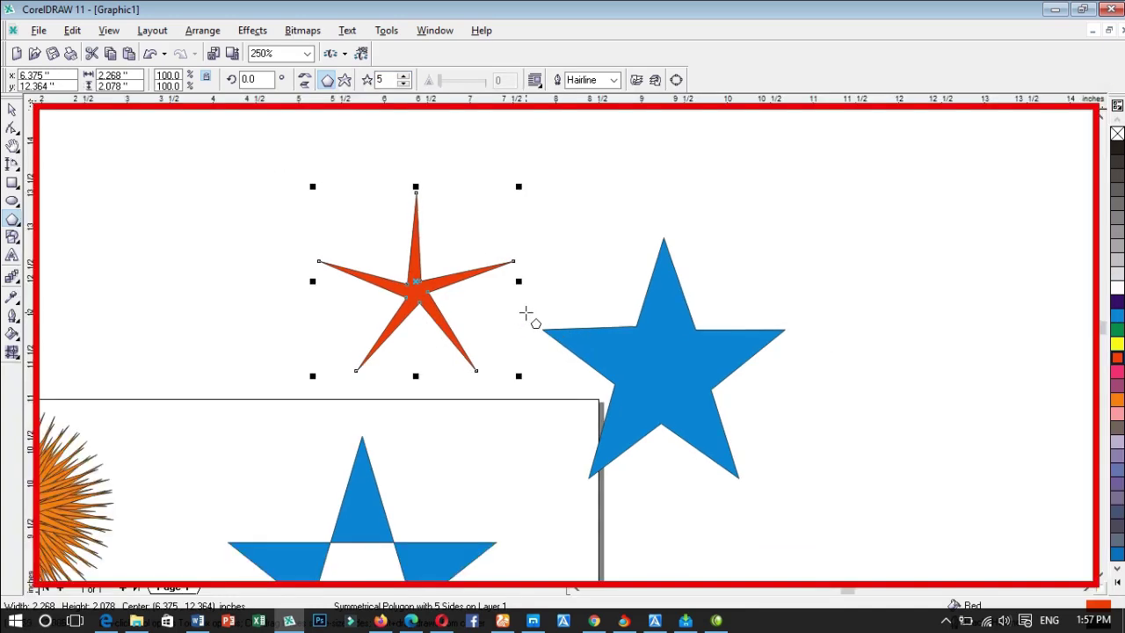
scroll(534, 314, down, 1)
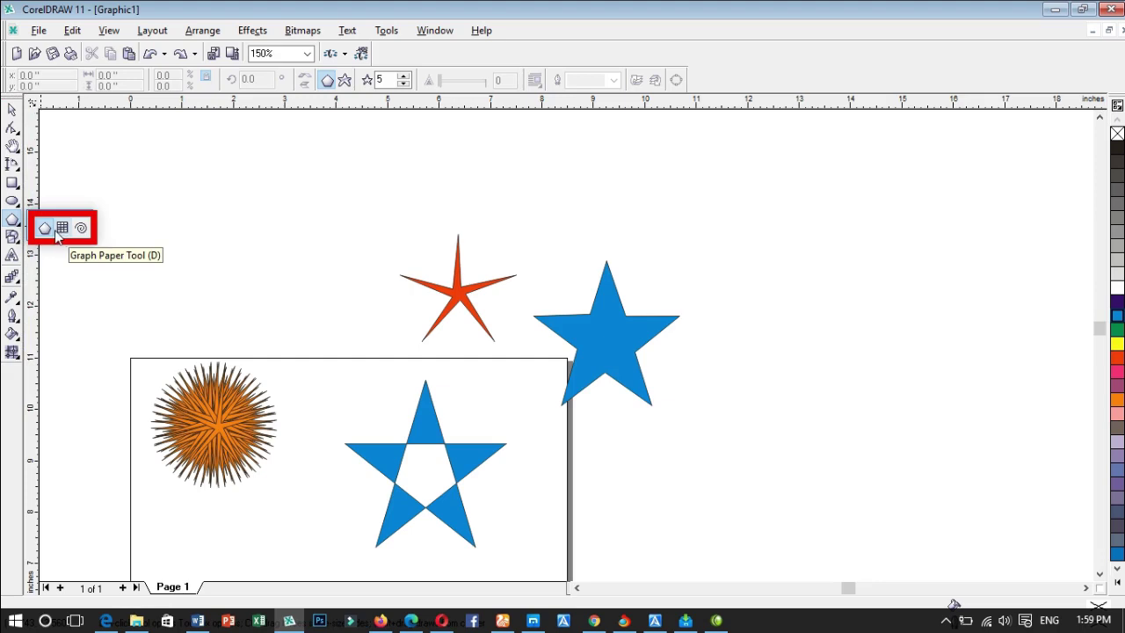
click(62, 228)
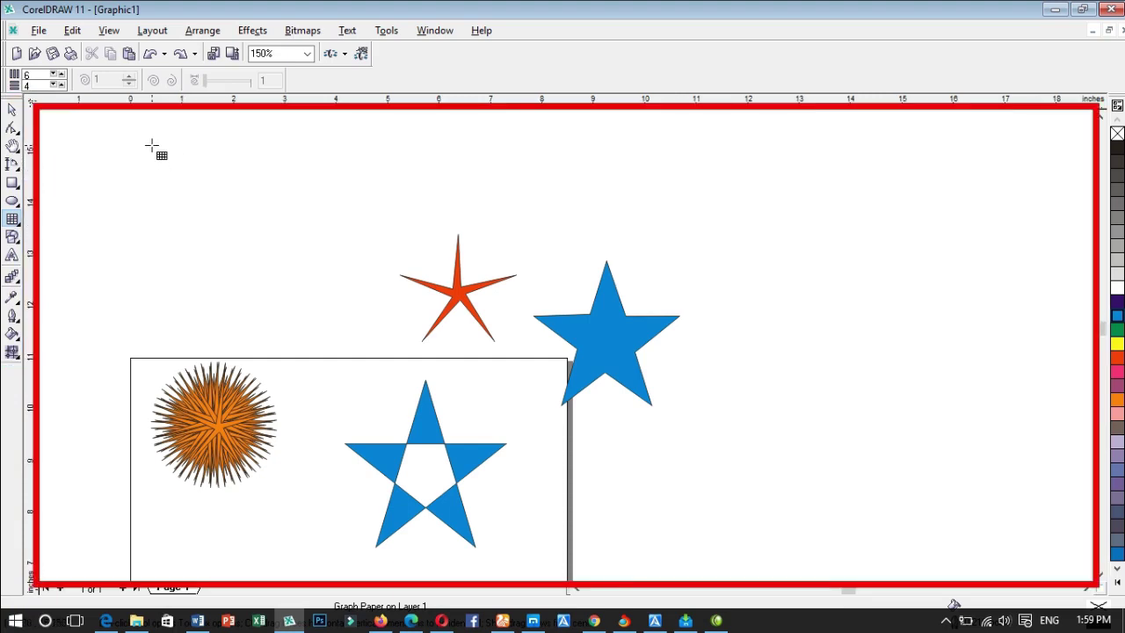
drag(151, 146, 426, 355)
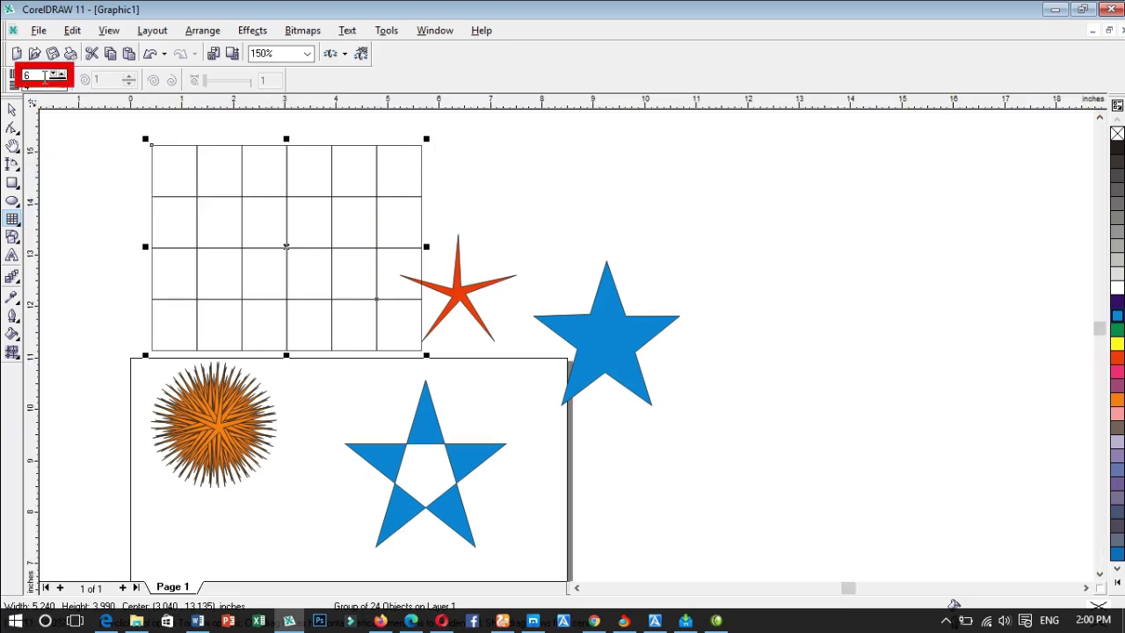
Set the graph paper to 4 columns and 10 rows and draw a second grid about 6.35 × 5.96 inches to the right of the page.
double_click(40, 74)
click(32, 80)
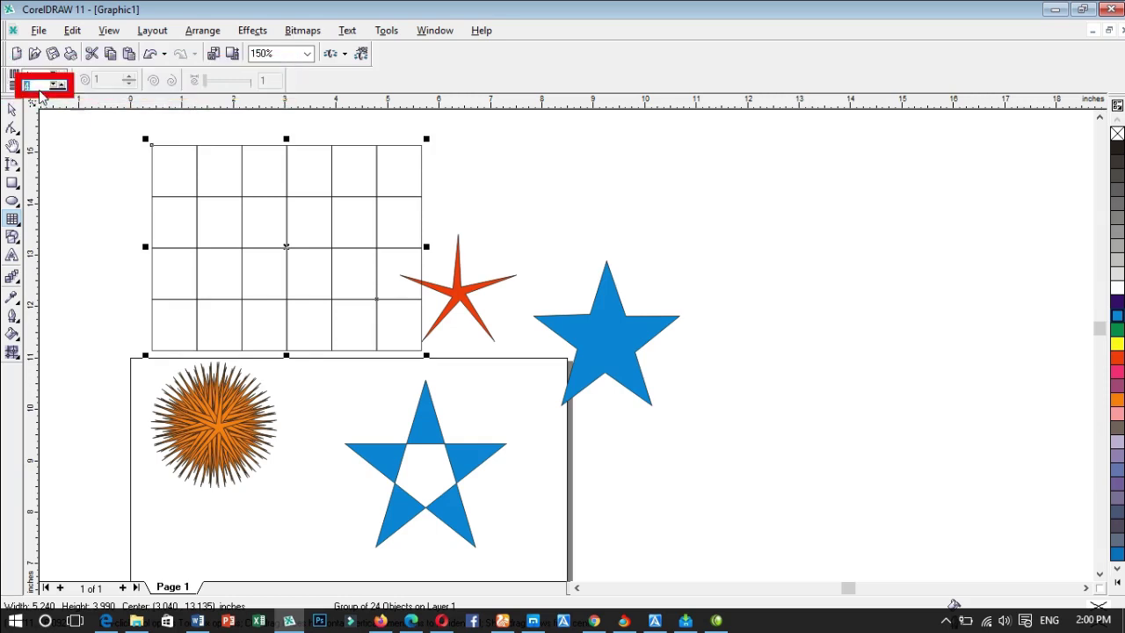
text(0)
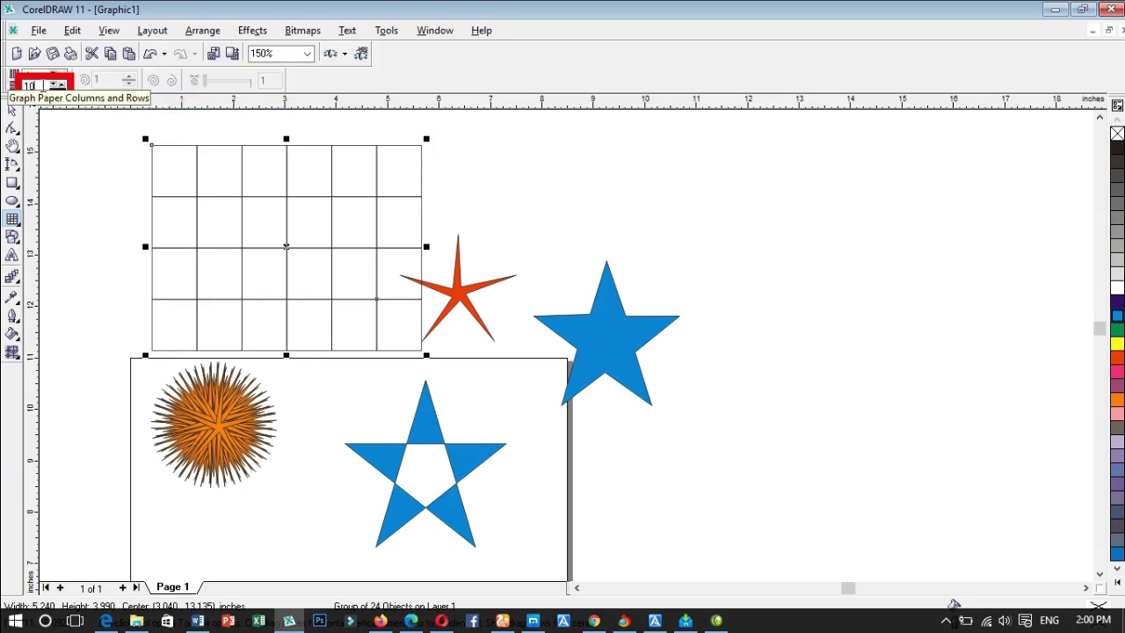
click(33, 76)
text(4)
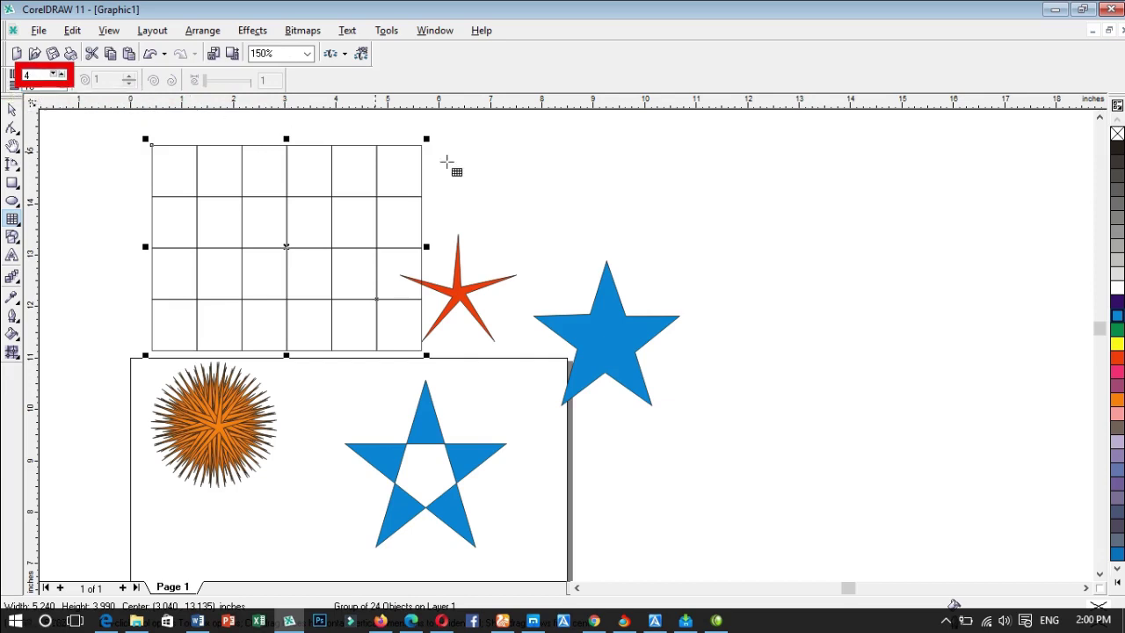
drag(690, 172, 1017, 479)
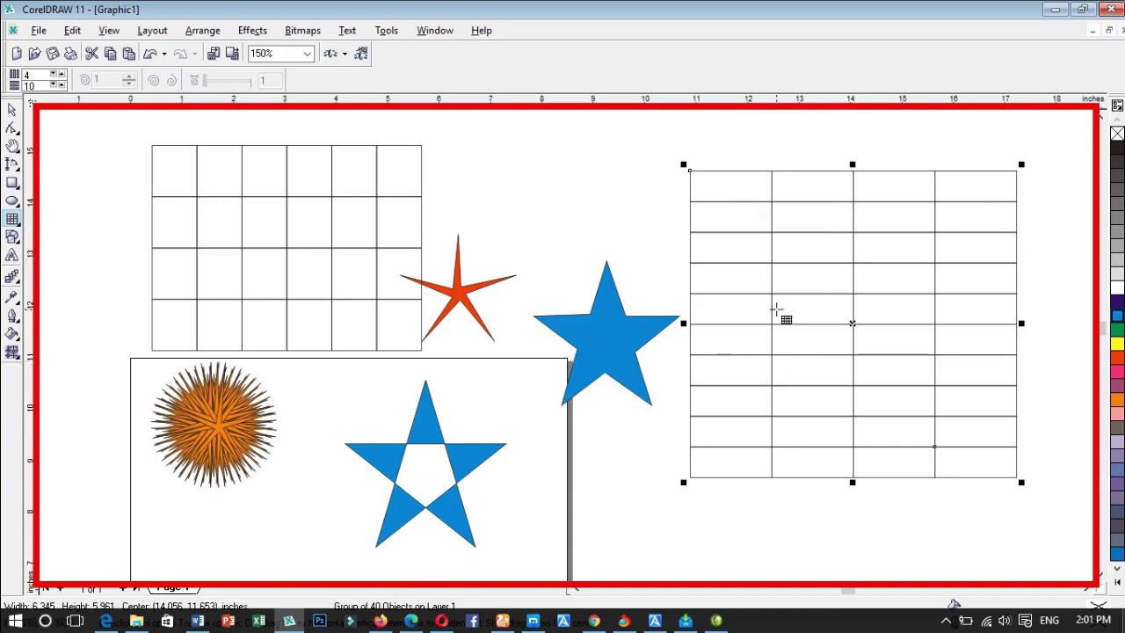
Fill the 4 × 10 grid red after trying other colours, and move it about 0.88 inch to the left.
click(13, 109)
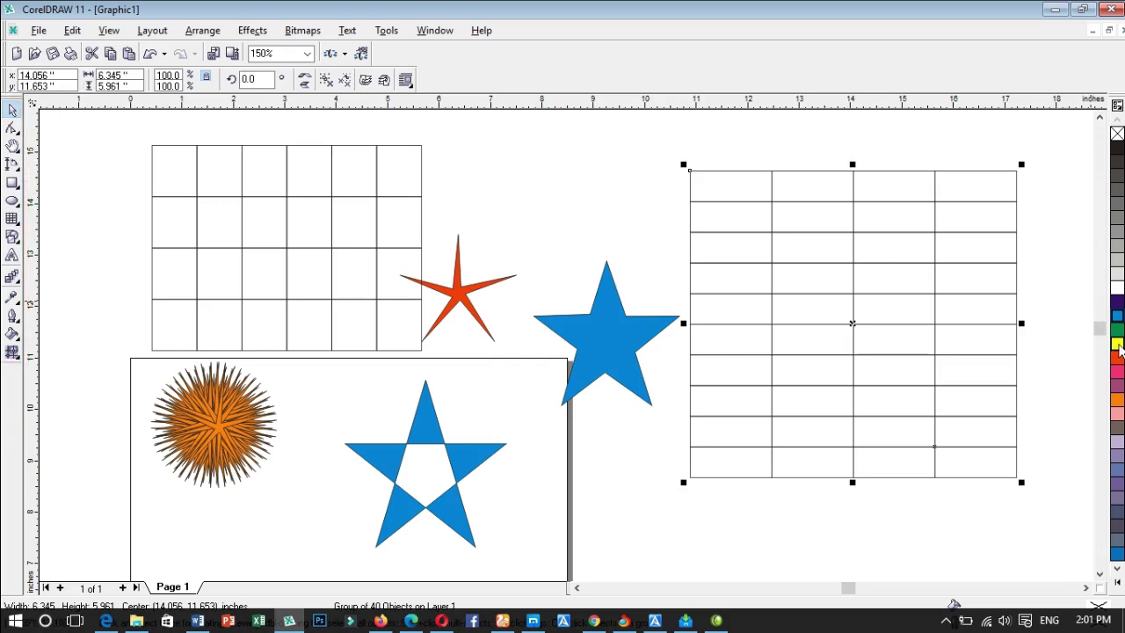
click(1117, 357)
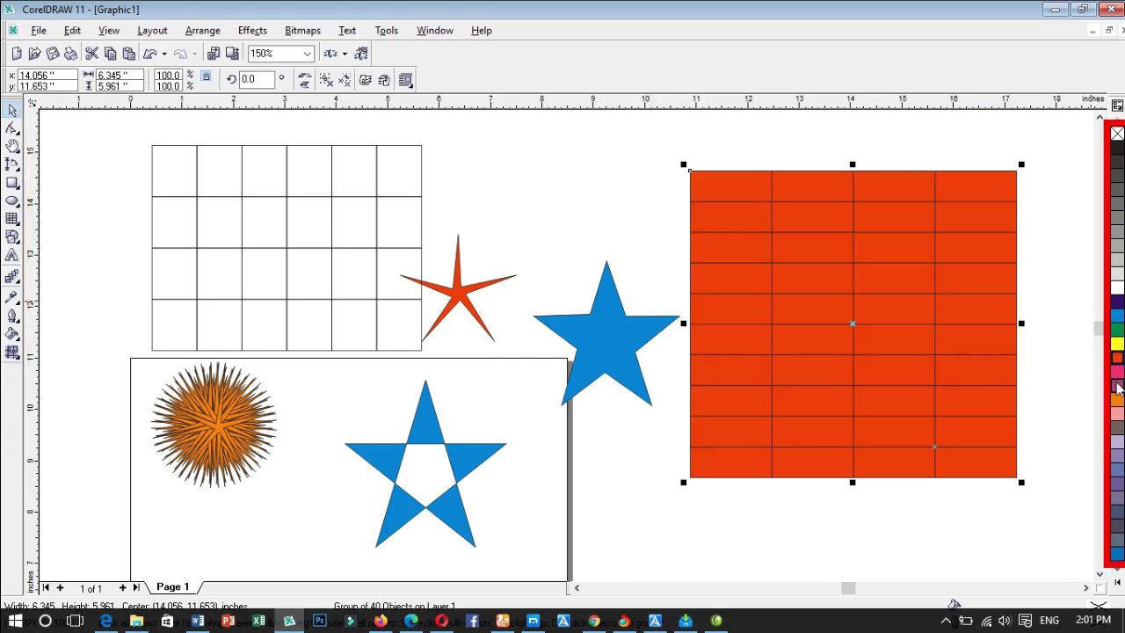
click(1117, 385)
click(1117, 413)
click(1117, 442)
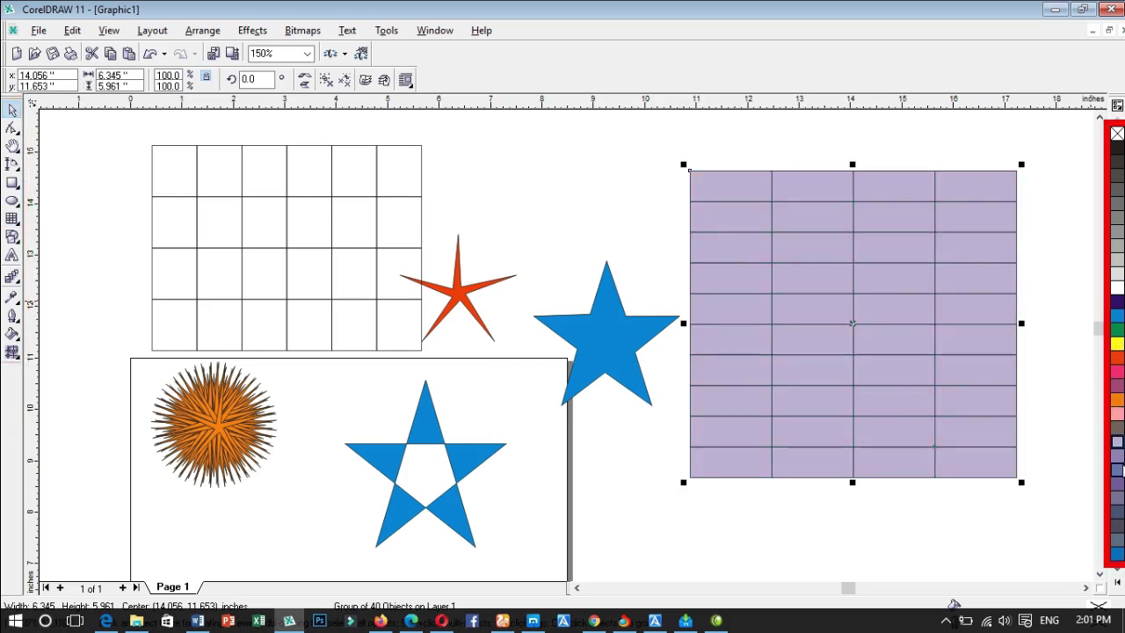
click(1117, 471)
click(1117, 483)
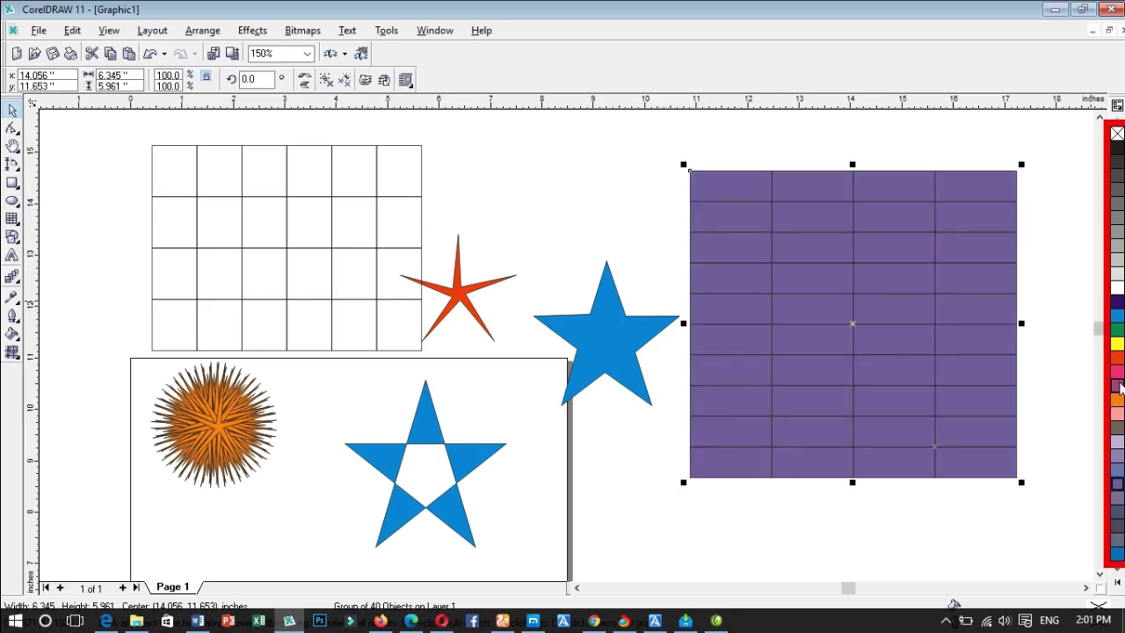
click(1117, 372)
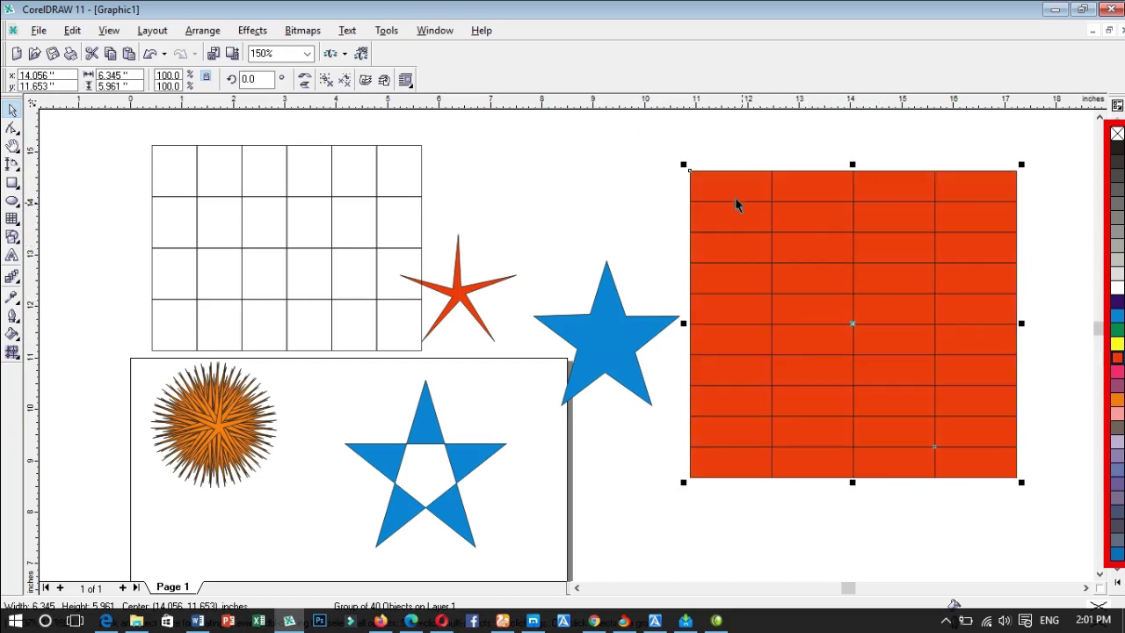
drag(813, 260, 807, 260)
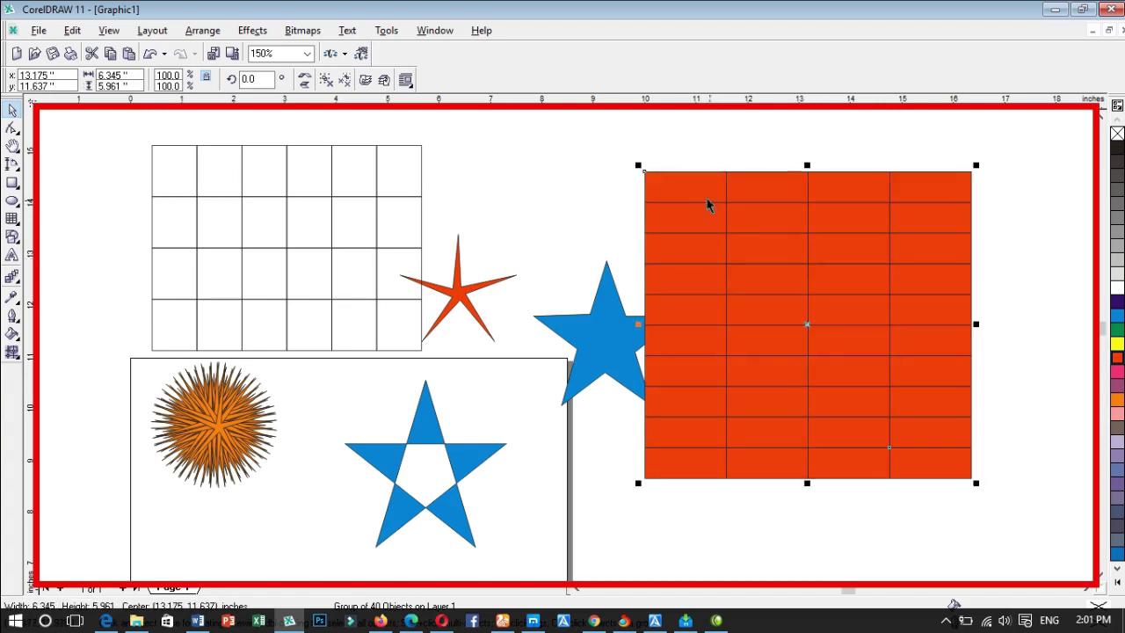
Select the red 4 × 10 grid and ungroup it into separate cells.
click(768, 191)
click(785, 200)
click(203, 29)
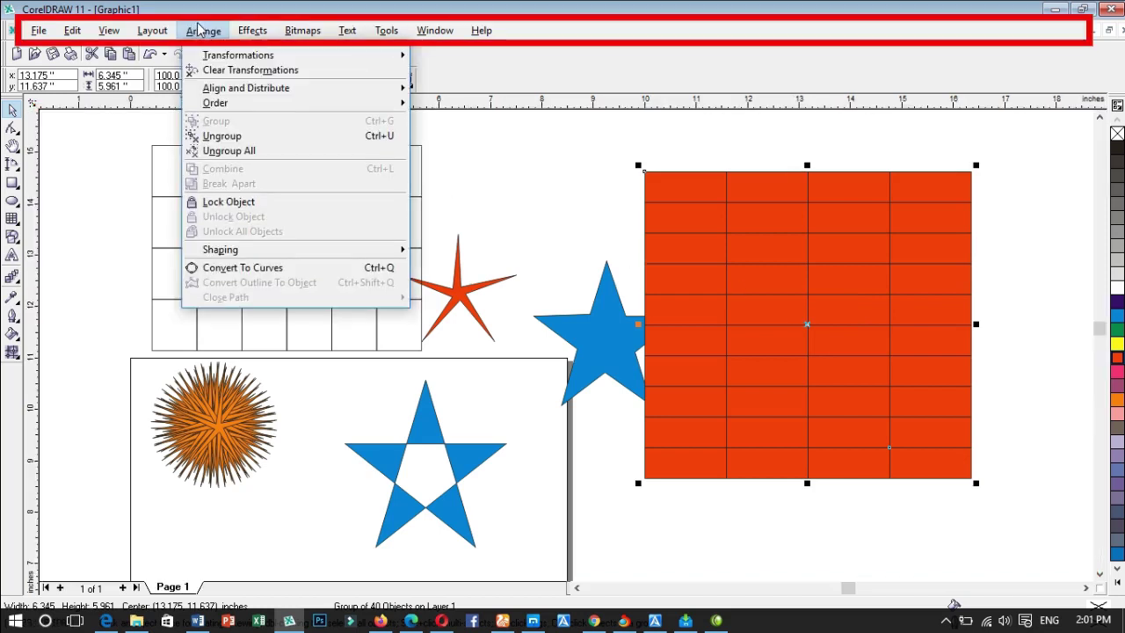
click(293, 138)
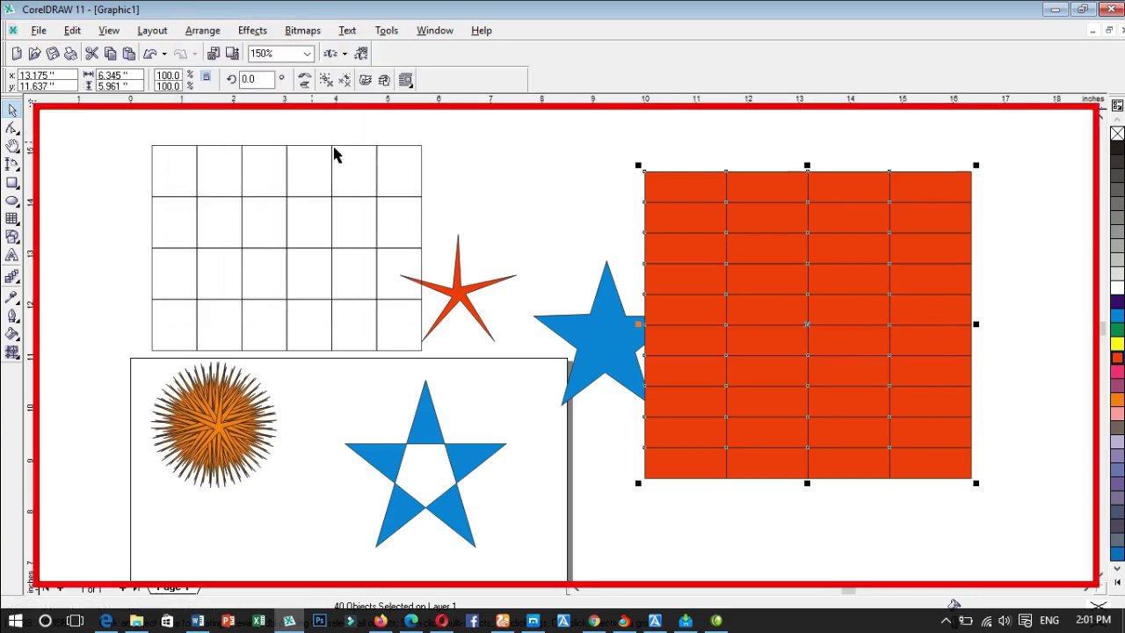
Deselect the ungrouped cells and fill only the grid's top-left cell green.
click(761, 194)
click(604, 194)
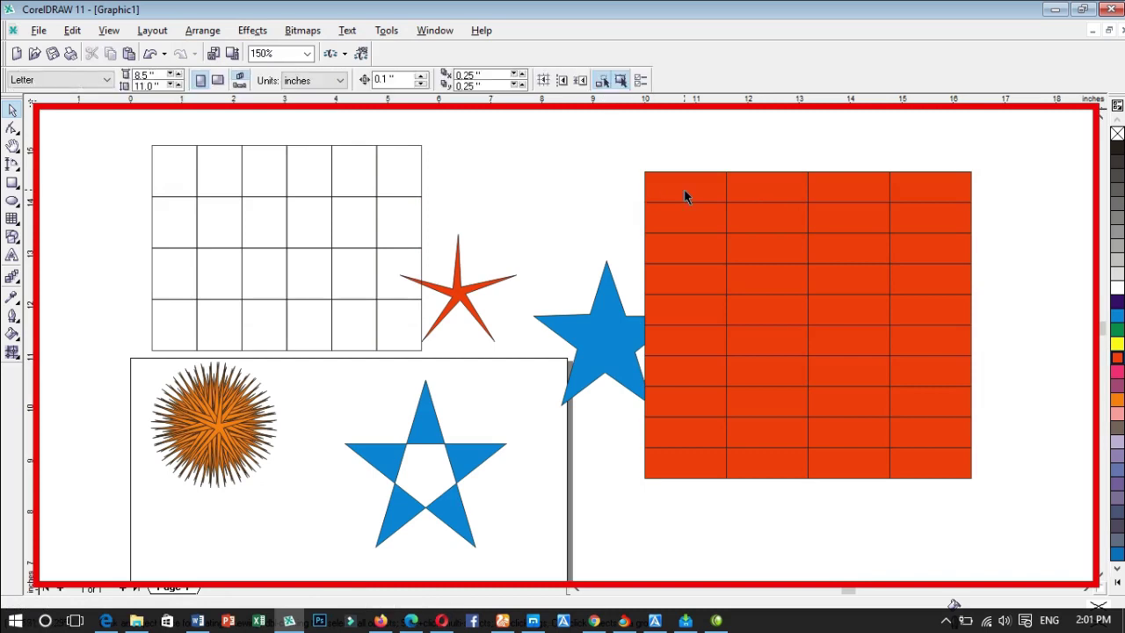
click(685, 187)
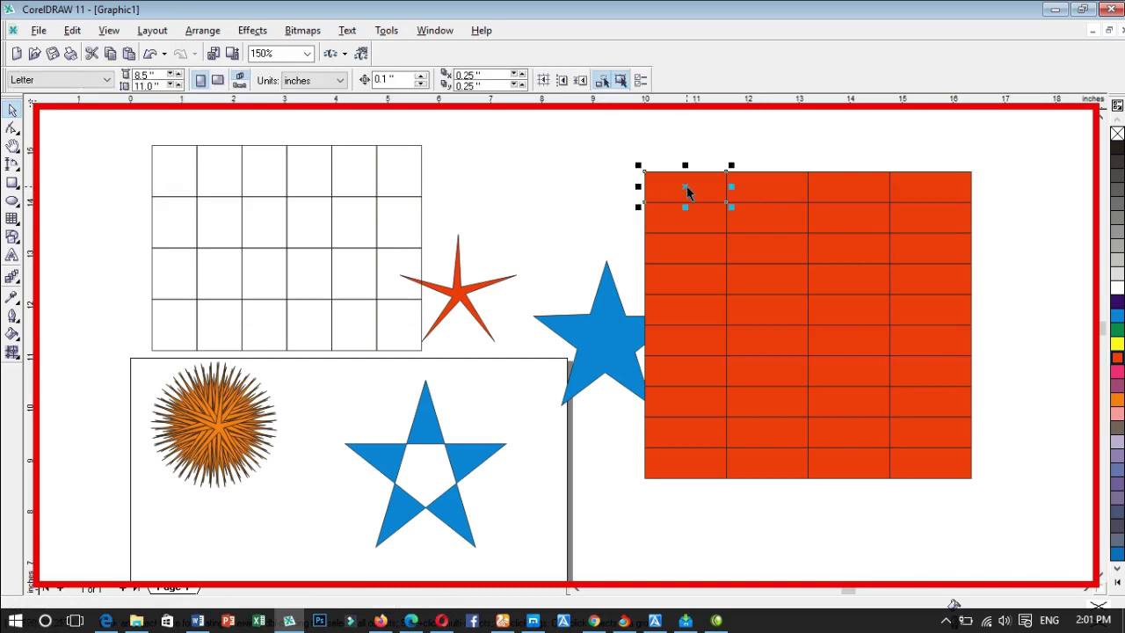
click(1116, 331)
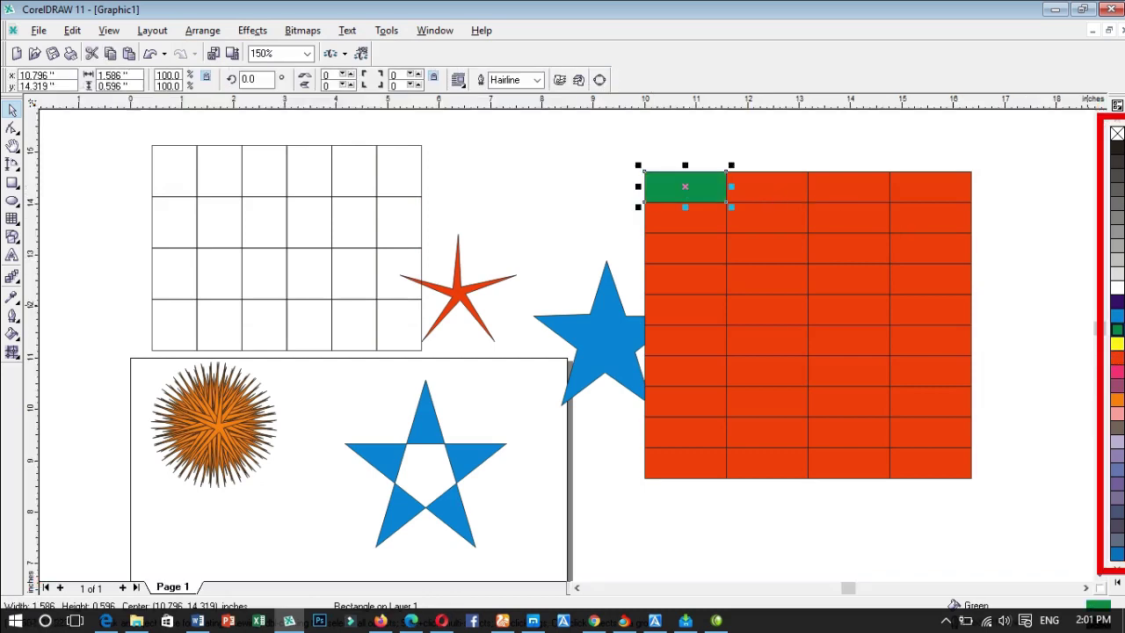
Fill the grid's top-row cells from left to right pink, yellow, blue and blue, and the second row's first cell Powder Blue.
click(1117, 372)
click(768, 192)
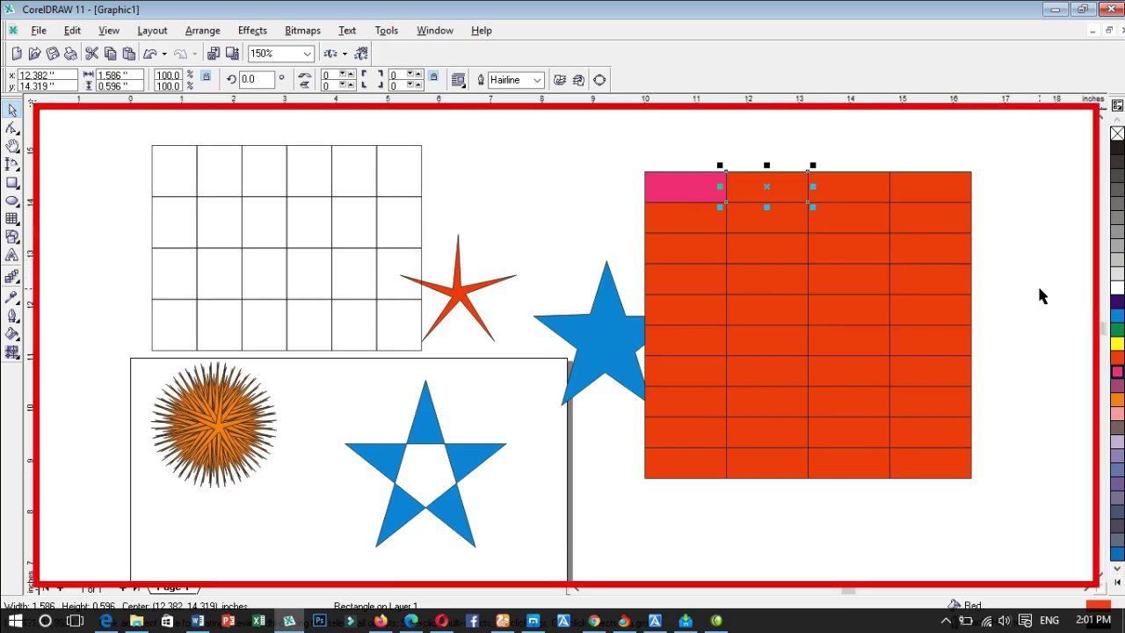
click(1115, 343)
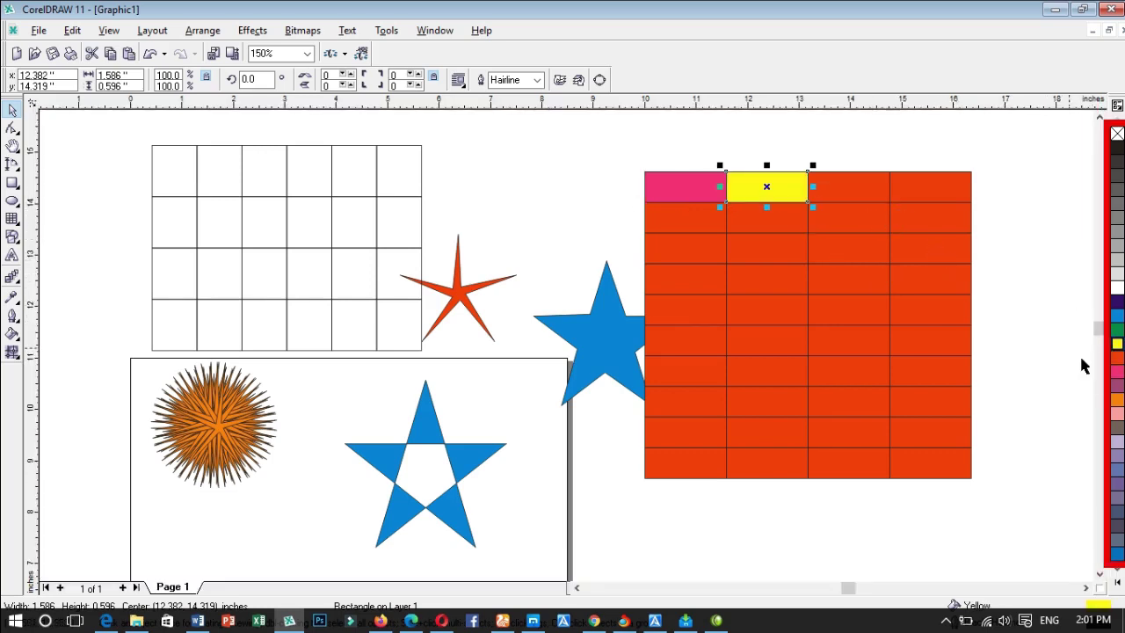
click(849, 195)
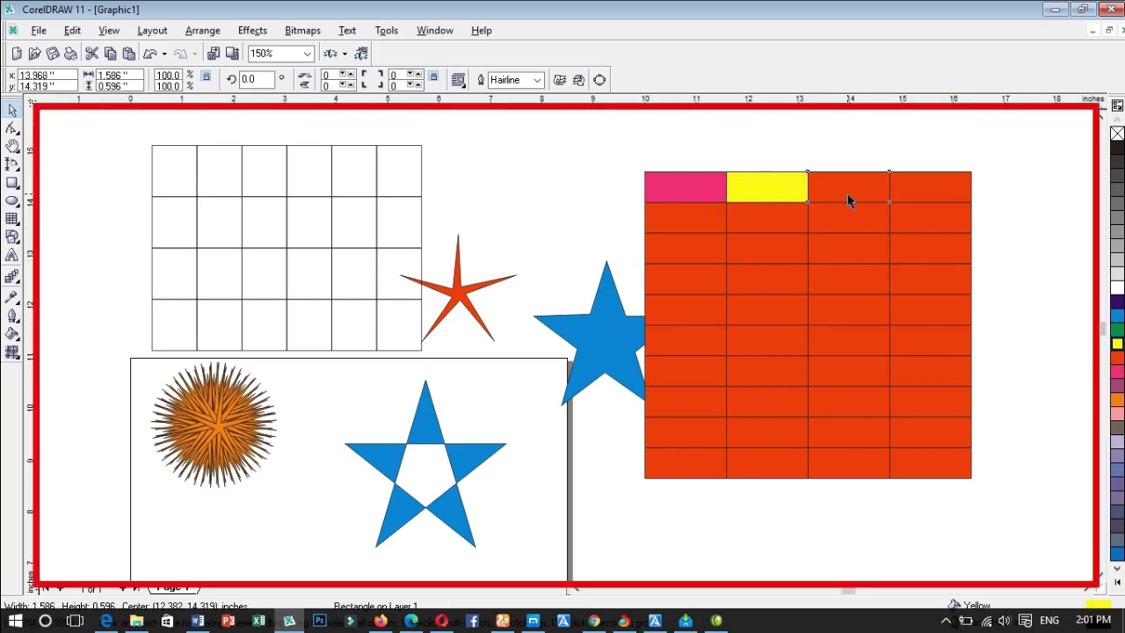
click(1117, 317)
click(916, 193)
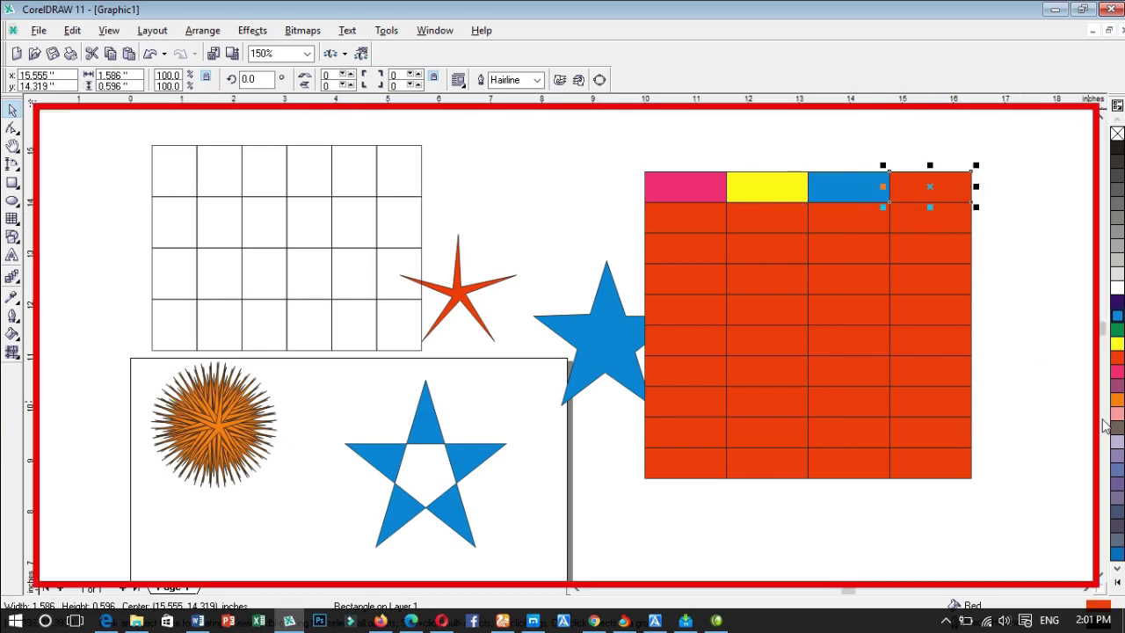
click(674, 217)
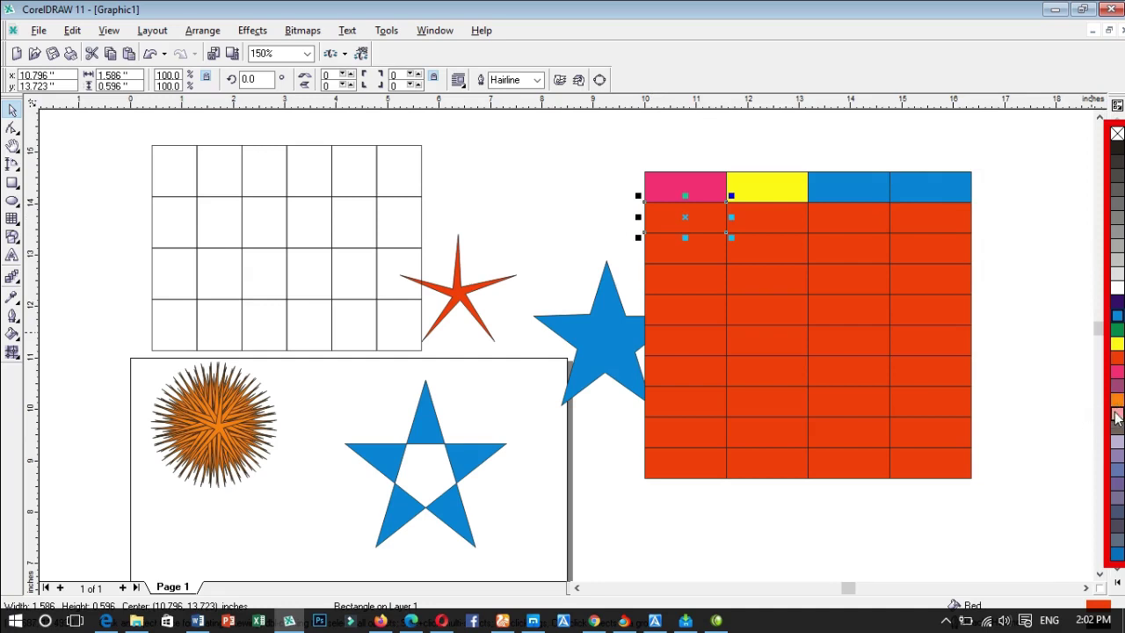
click(1117, 442)
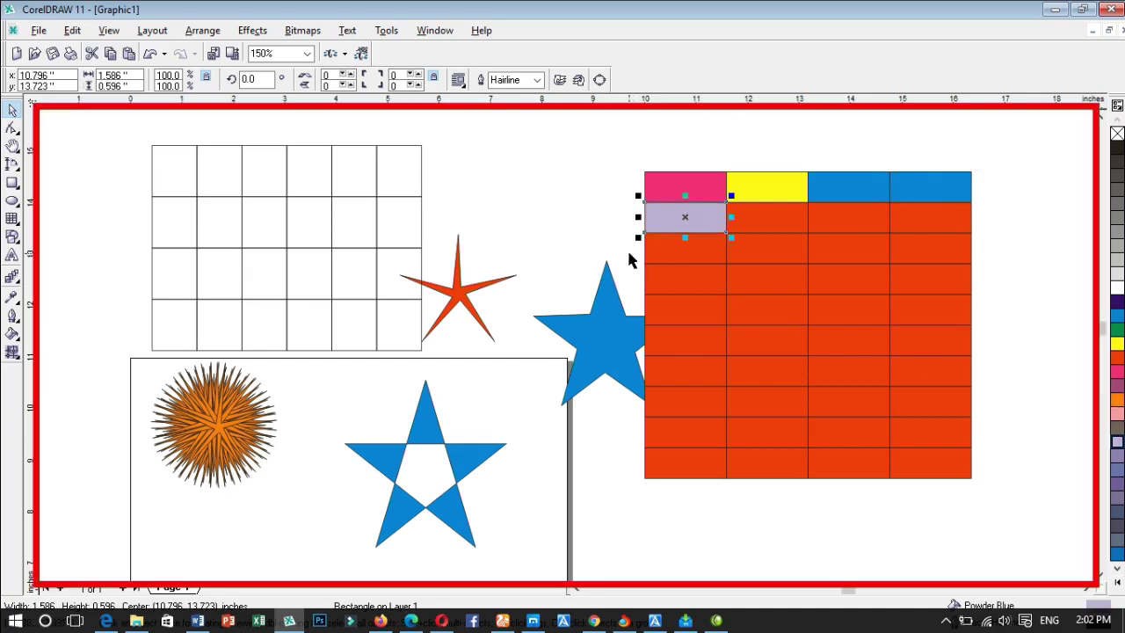
Select all twelve cells in the grid's fourth to sixth rows together and fill them yellow.
drag(629, 254, 823, 332)
drag(957, 344, 1002, 380)
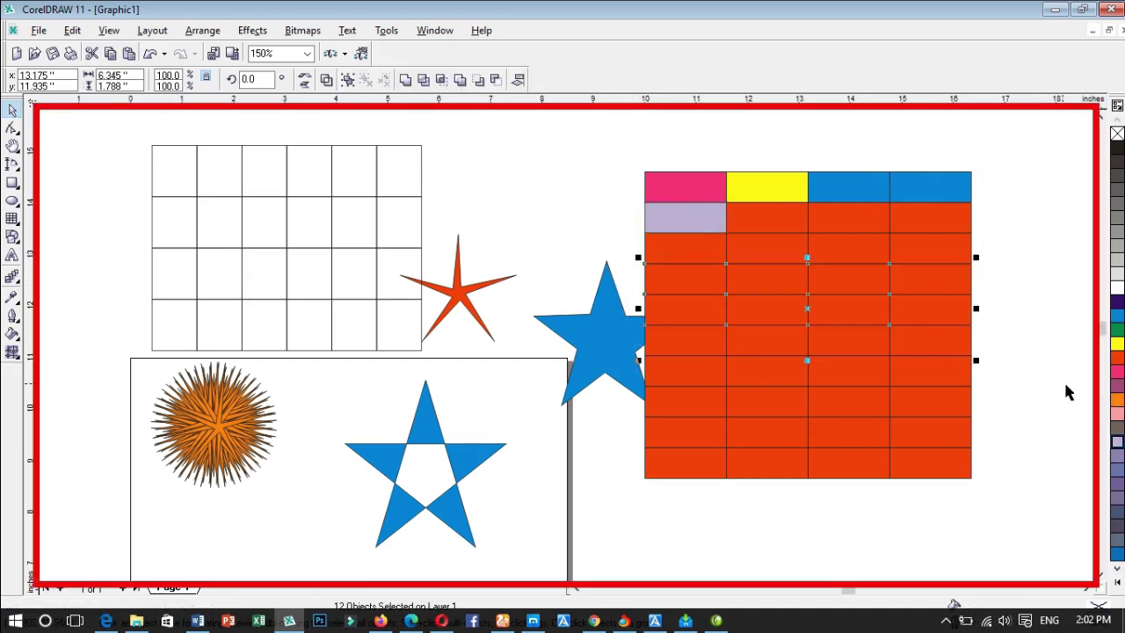
click(1118, 345)
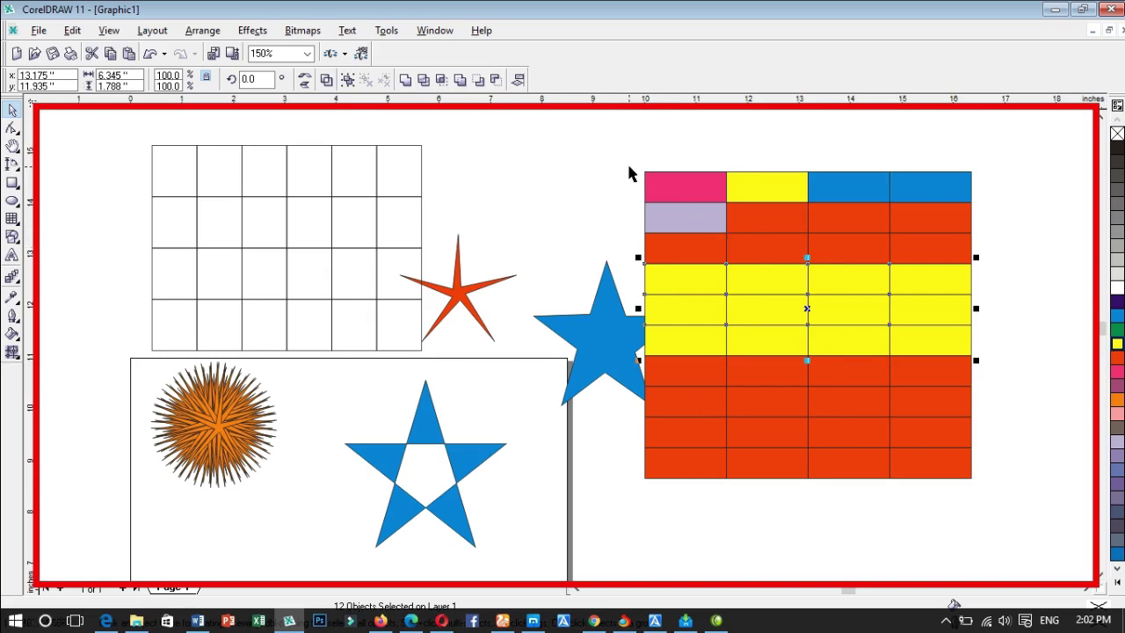
Select all 40 cells of the coloured grid, group them into one object and deselect it.
drag(610, 138, 1010, 528)
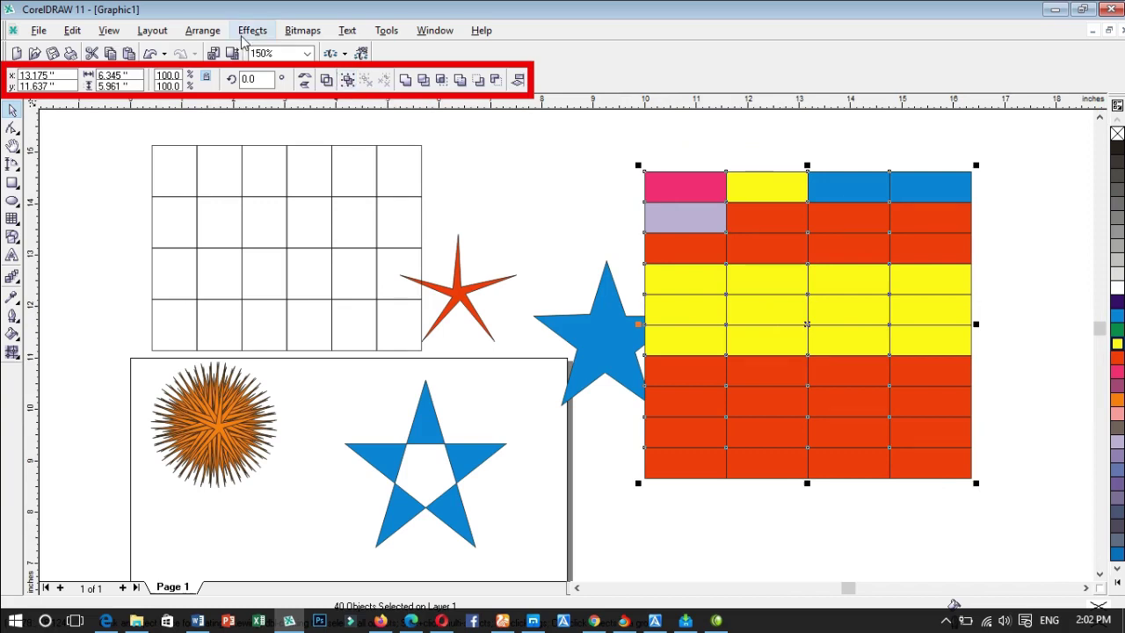
click(217, 33)
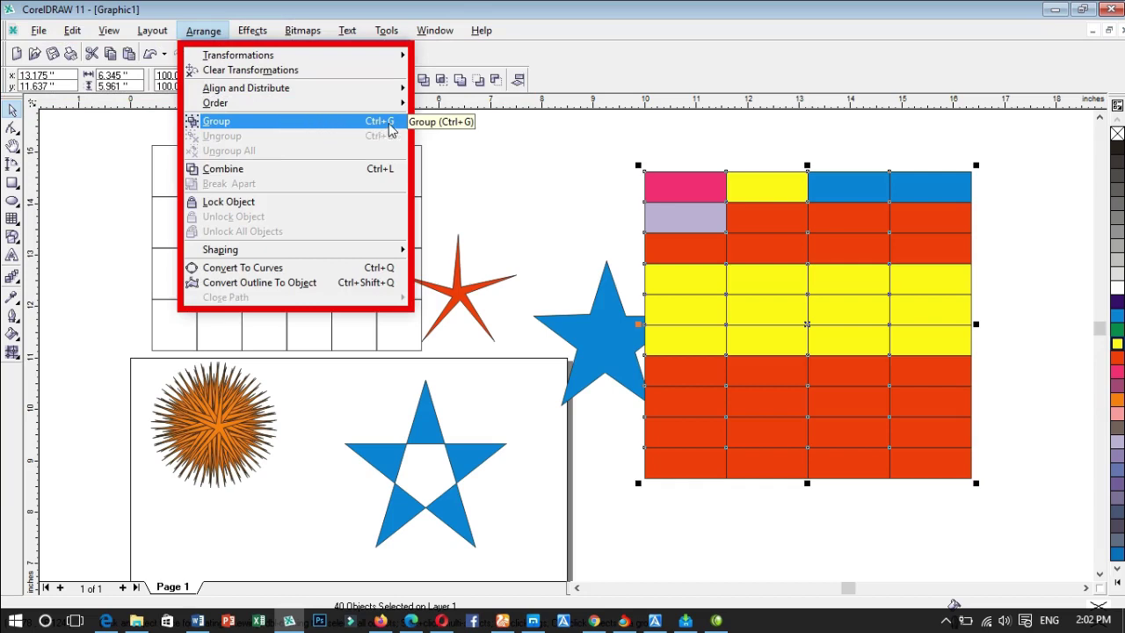
click(283, 129)
click(1030, 553)
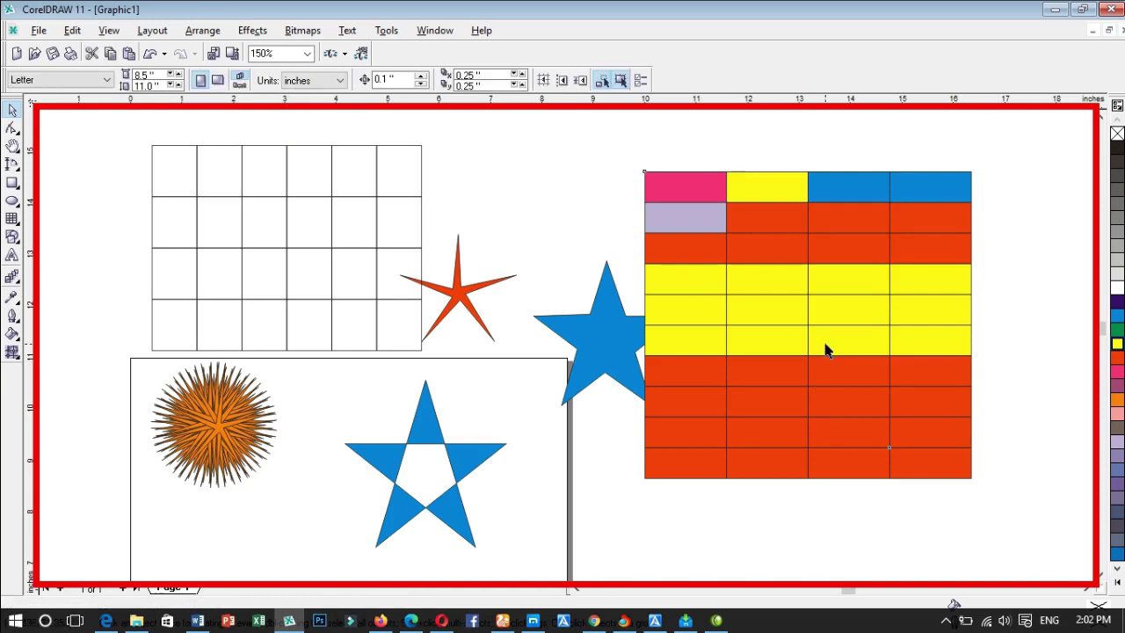
Move the grouped coloured grid onto the page between the orange burst and blue star, and scale it down to about 3.91 × 3.67 inches.
drag(826, 350, 503, 325)
drag(264, 189, 391, 307)
drag(512, 404, 341, 456)
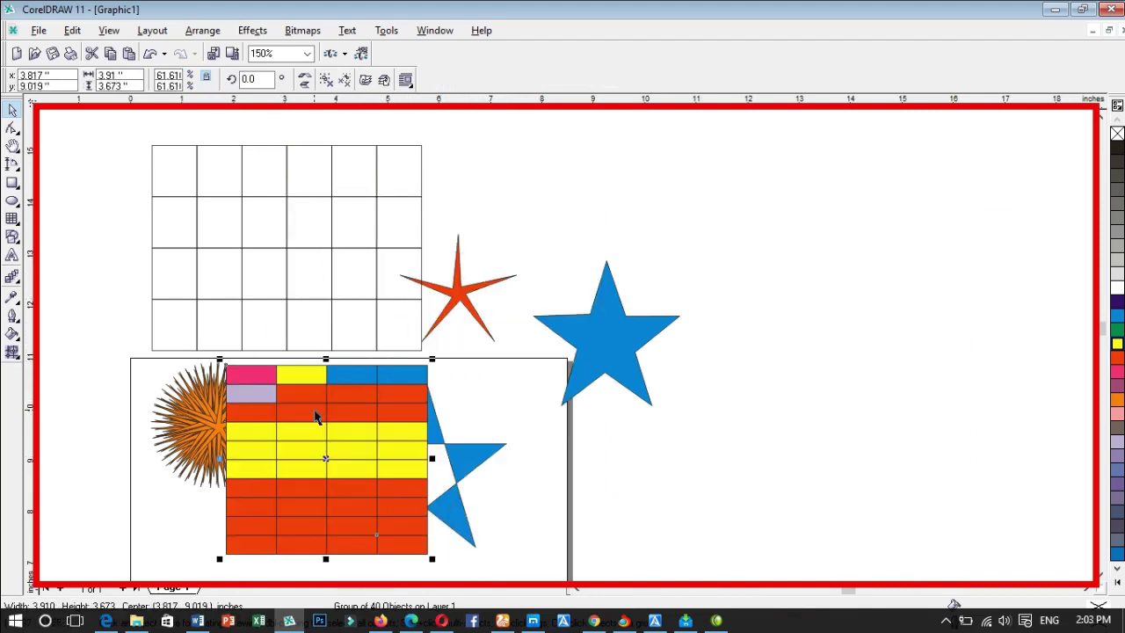
Draw a symmetrical spiral with 5 revolutions, about 5.45 × 5.05 inches, in the empty area beyond the solid blue star.
click(13, 218)
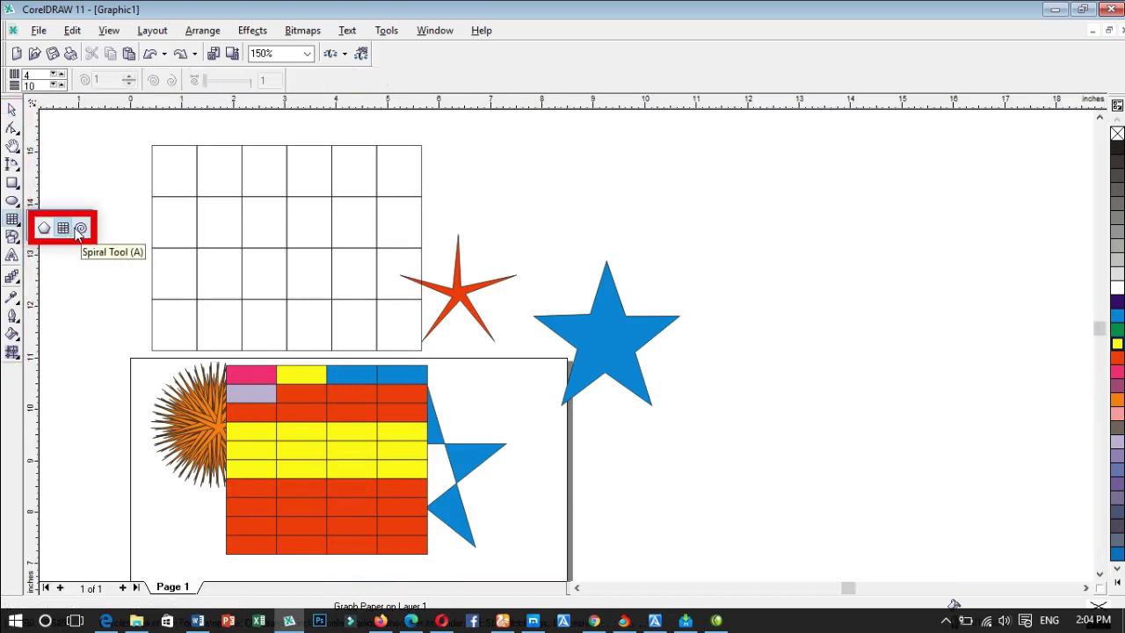
click(81, 229)
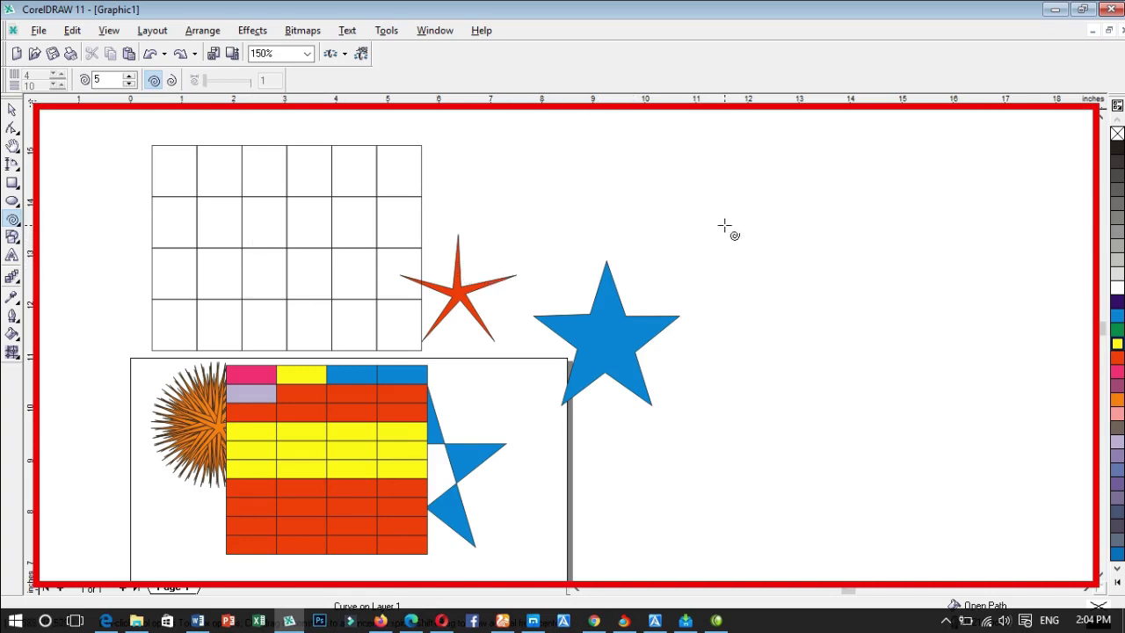
drag(708, 212, 990, 473)
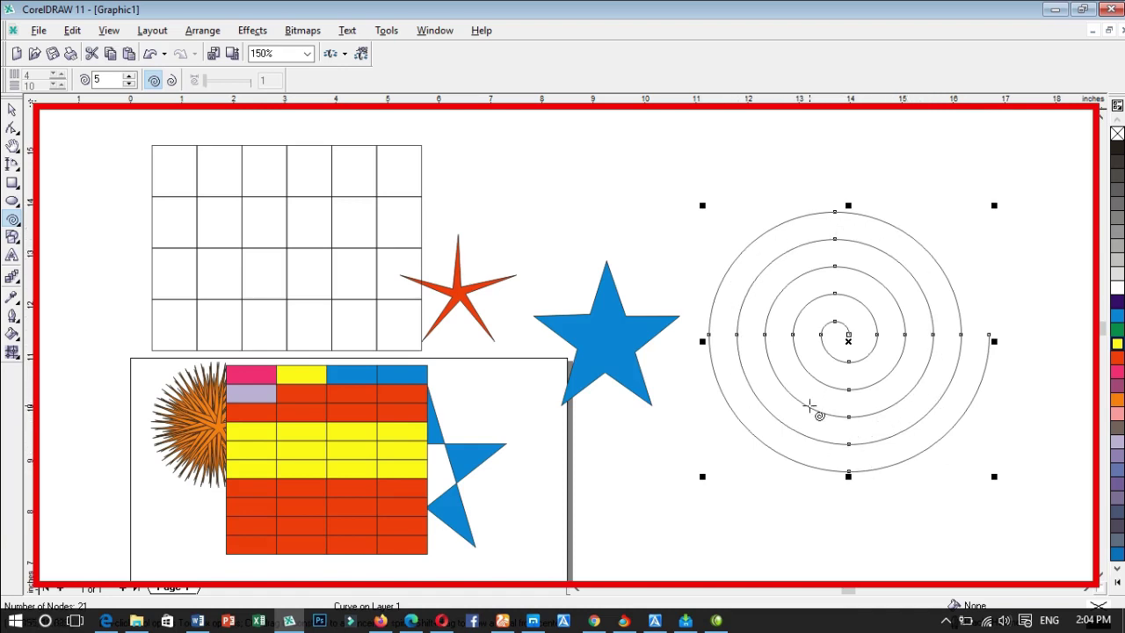
drag(735, 244, 758, 275)
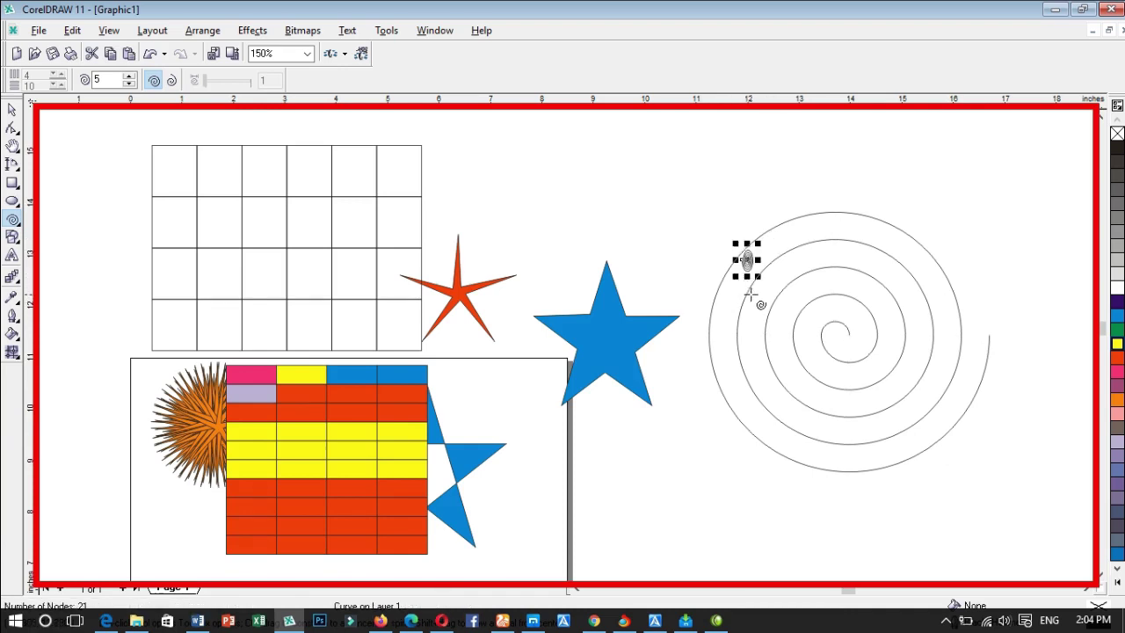
key(Delete)
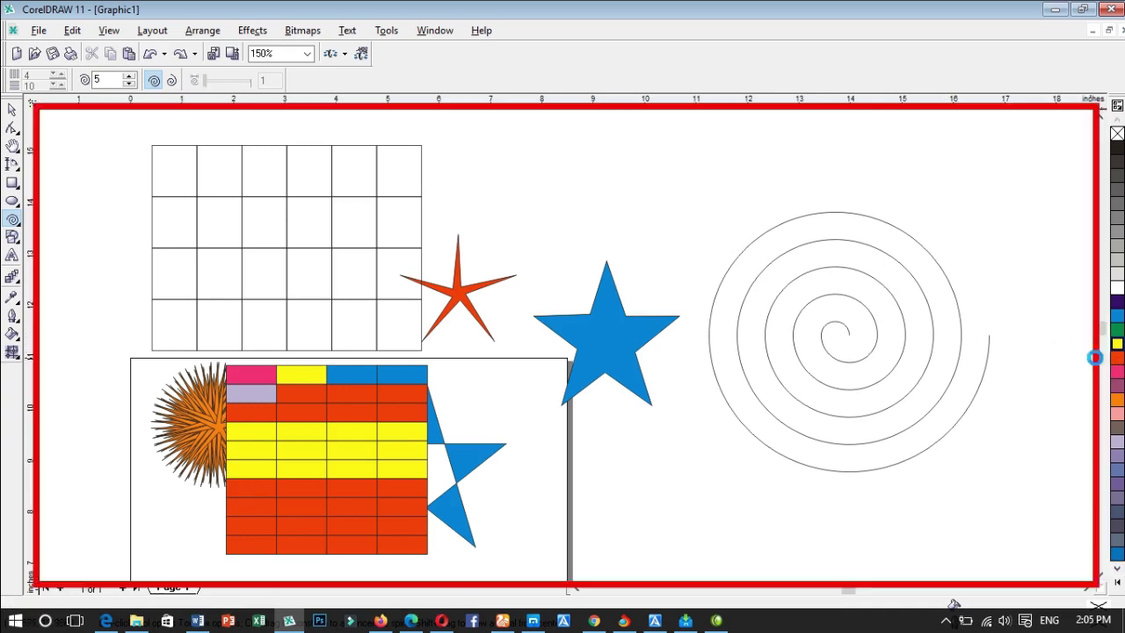
click(1117, 360)
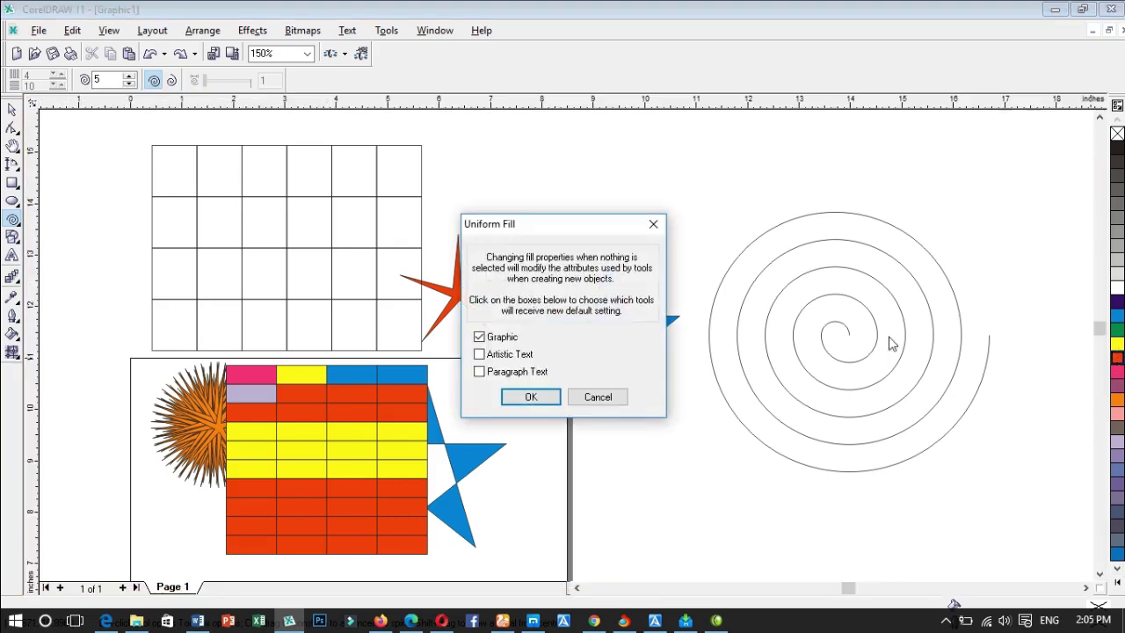
click(655, 223)
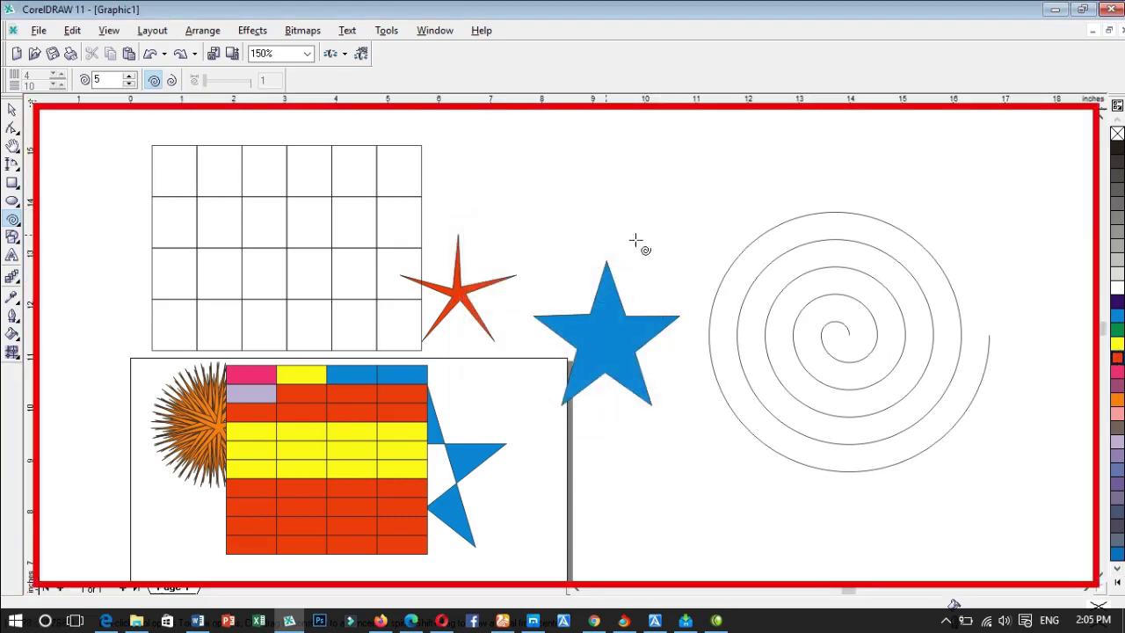
Select the spiral, set its fill to yellow, and give it a red outline 8.0 pt wide.
click(12, 109)
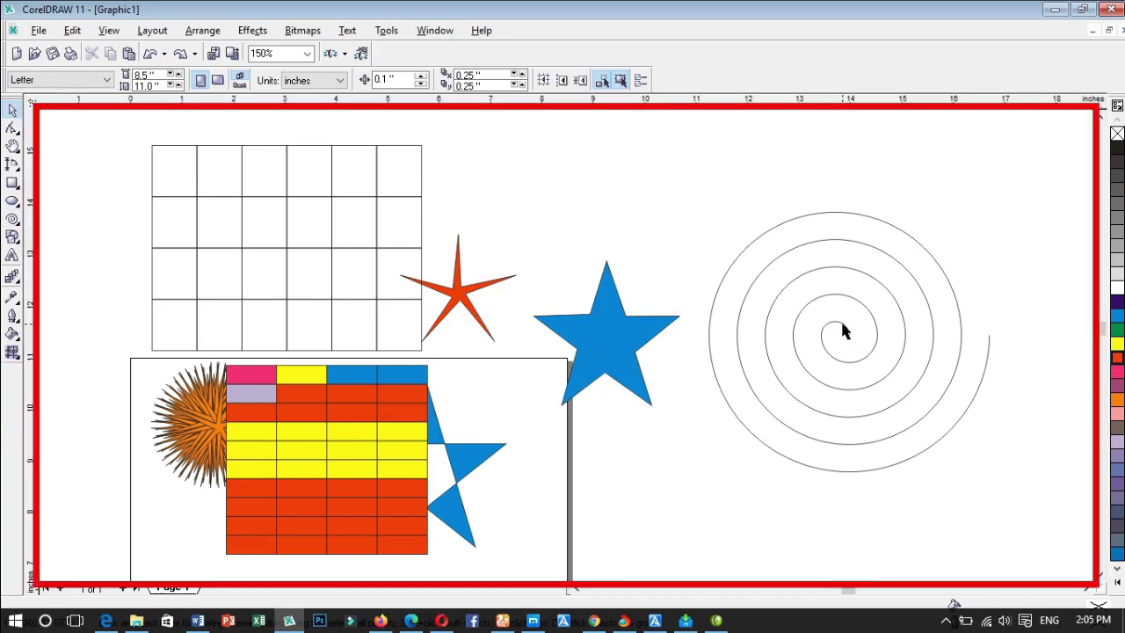
click(844, 329)
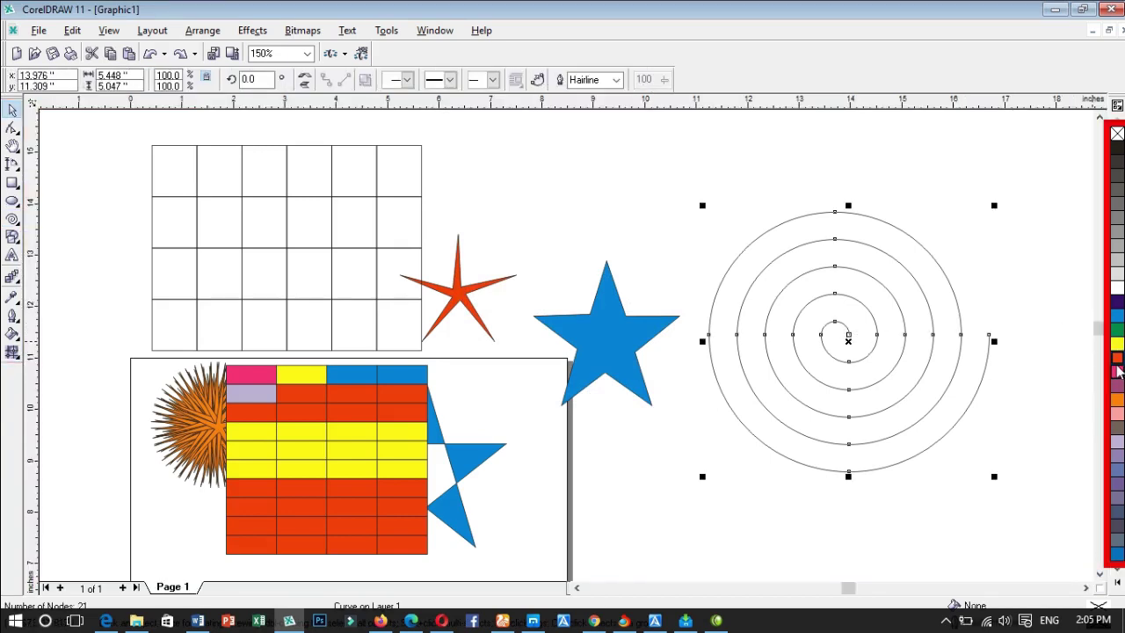
click(1117, 355)
click(1116, 344)
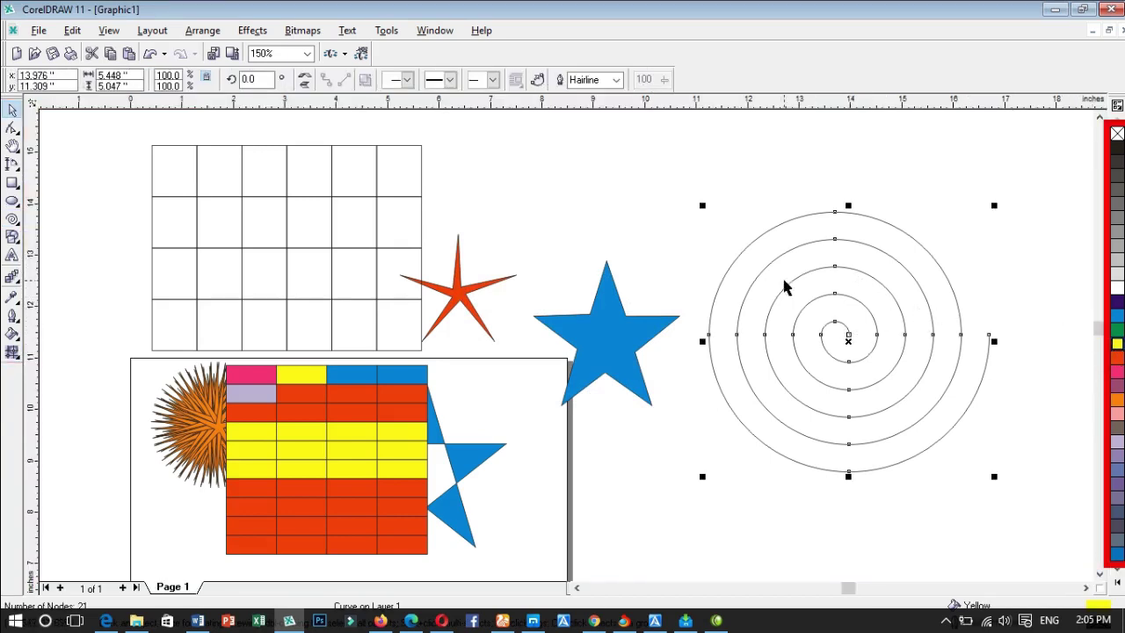
right_click(1117, 357)
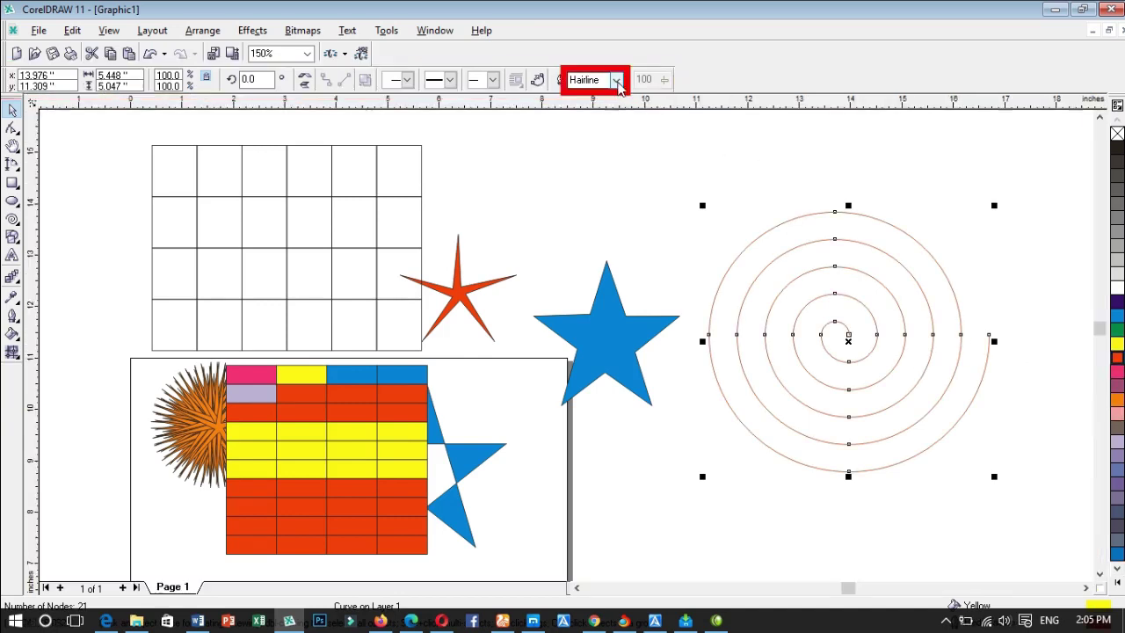
click(618, 80)
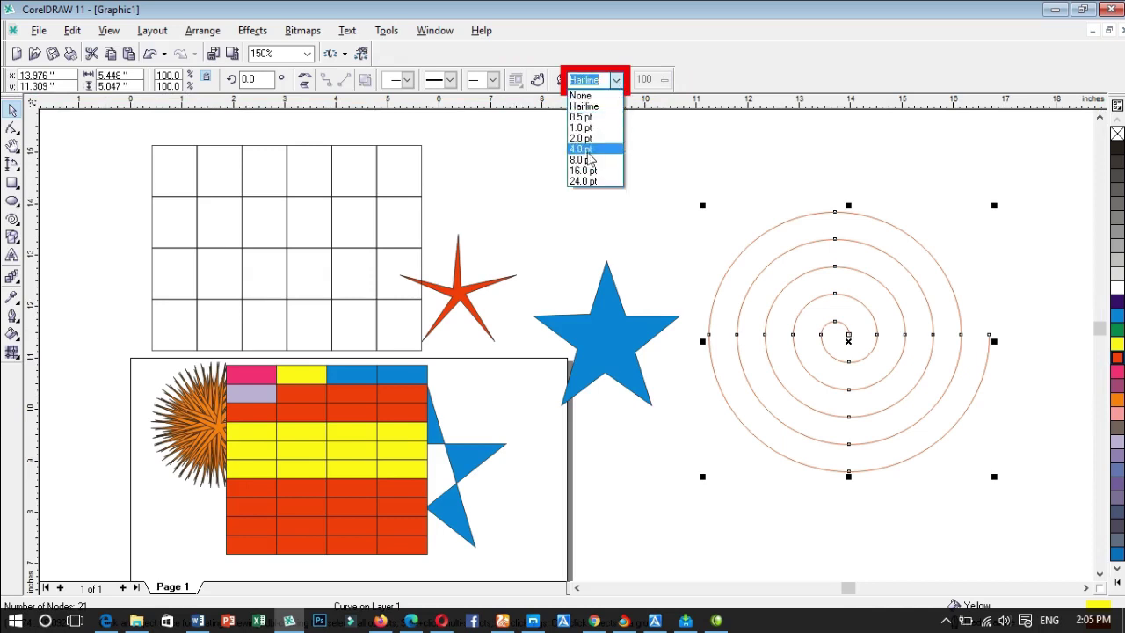
click(589, 160)
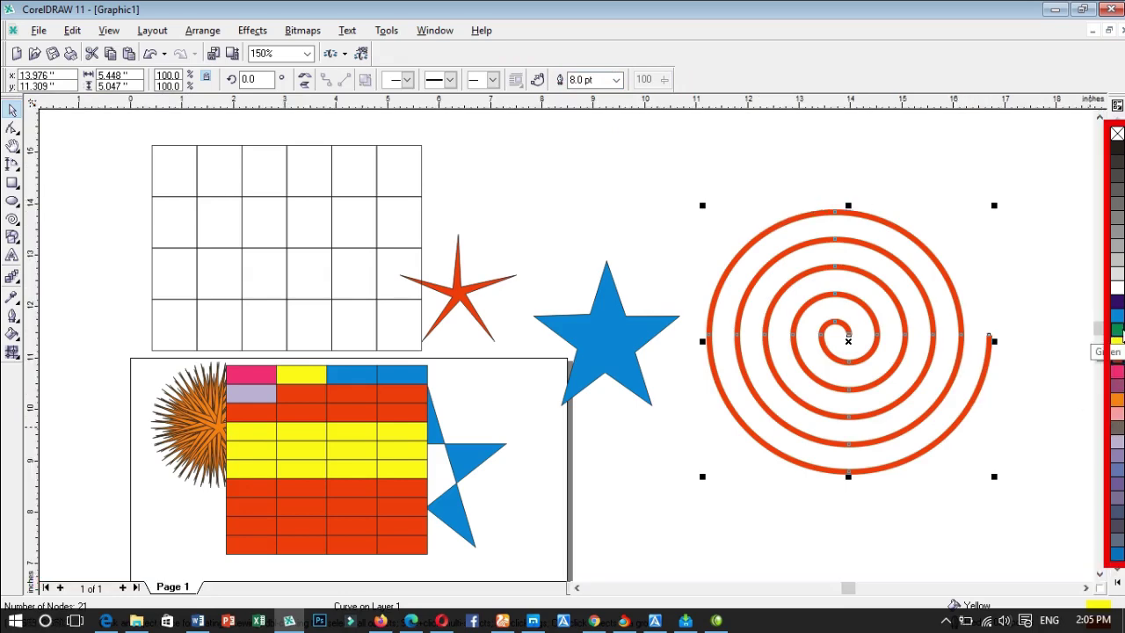
Try blue and orange among other outline colours on the thick spiral, ending with light pink.
right_click(1117, 329)
right_click(1117, 319)
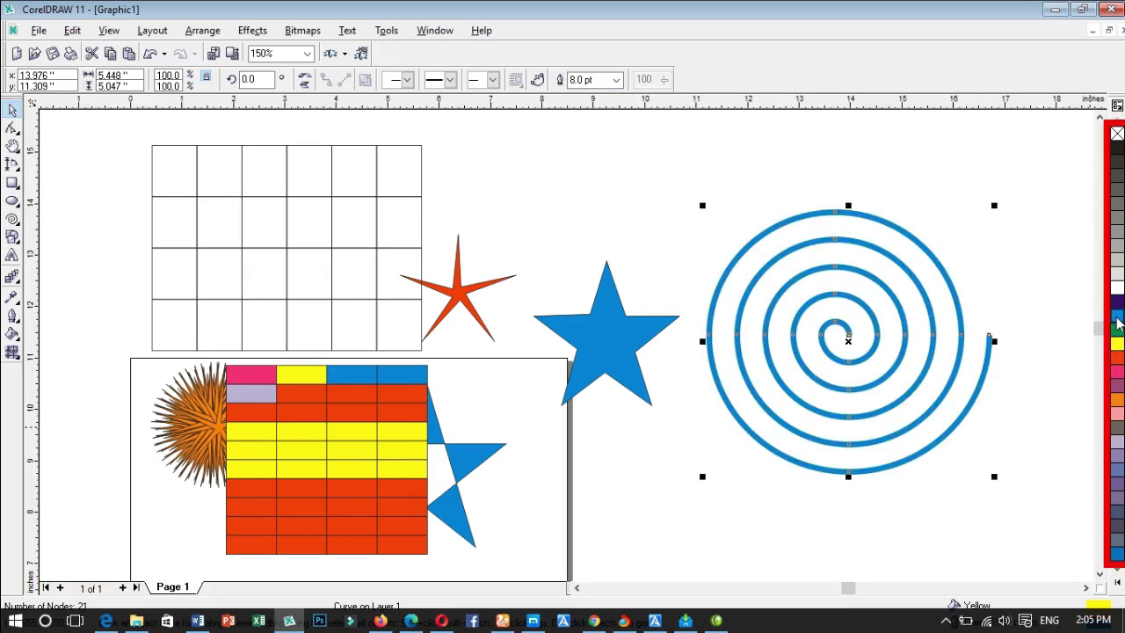
right_click(1116, 406)
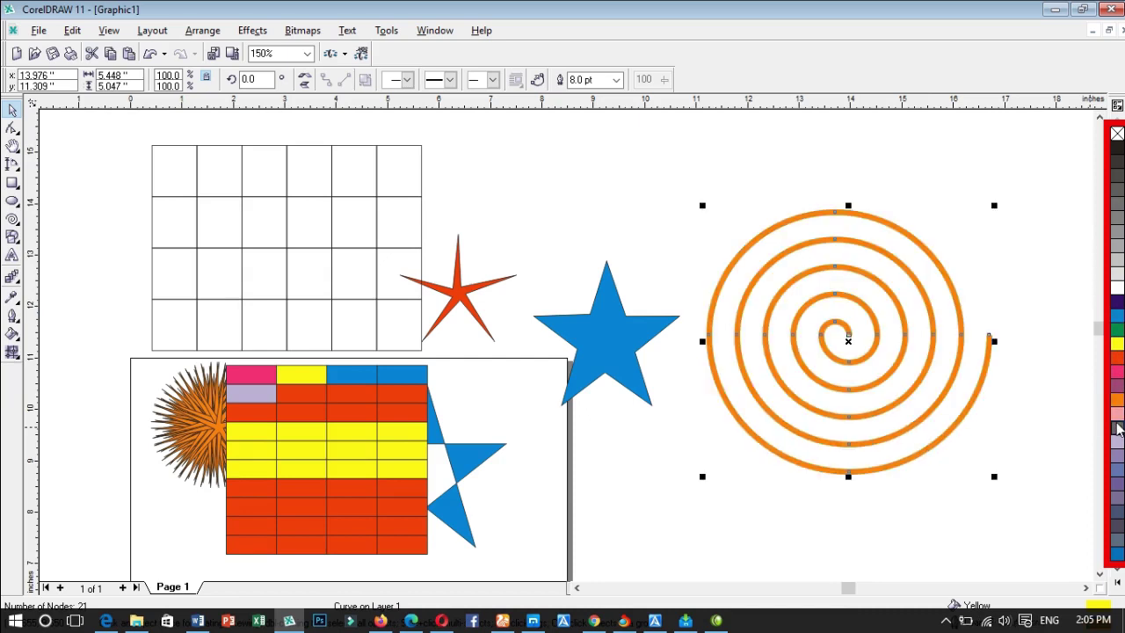
right_click(1117, 428)
click(817, 327)
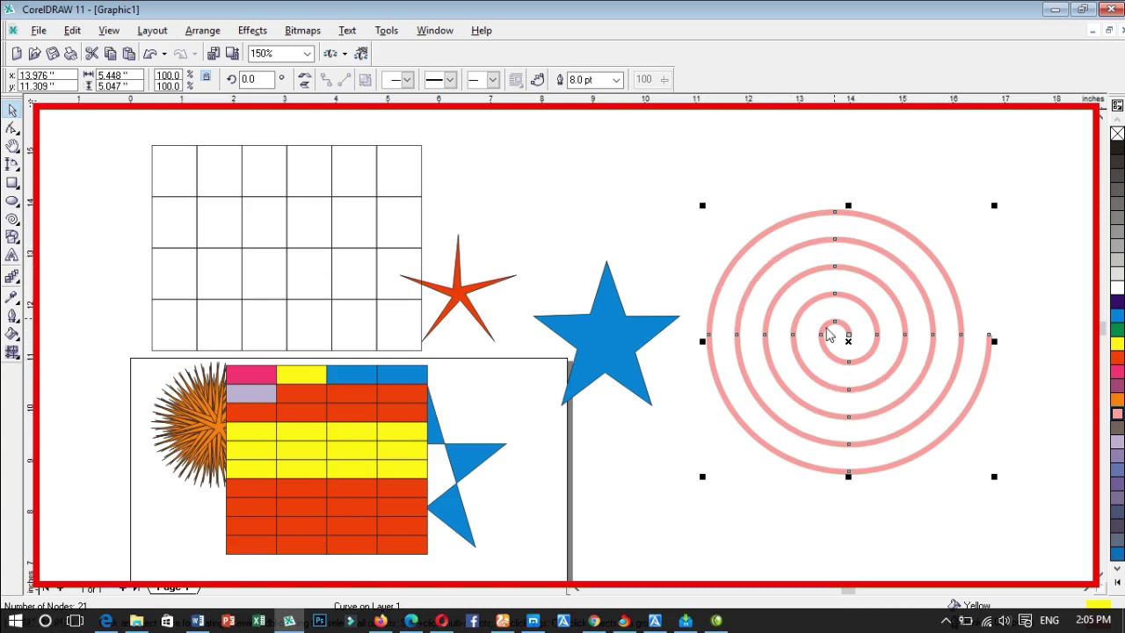
Set the spiral revolutions to 40, draw a second spiral over the solid blue star and colour its outline red.
click(12, 220)
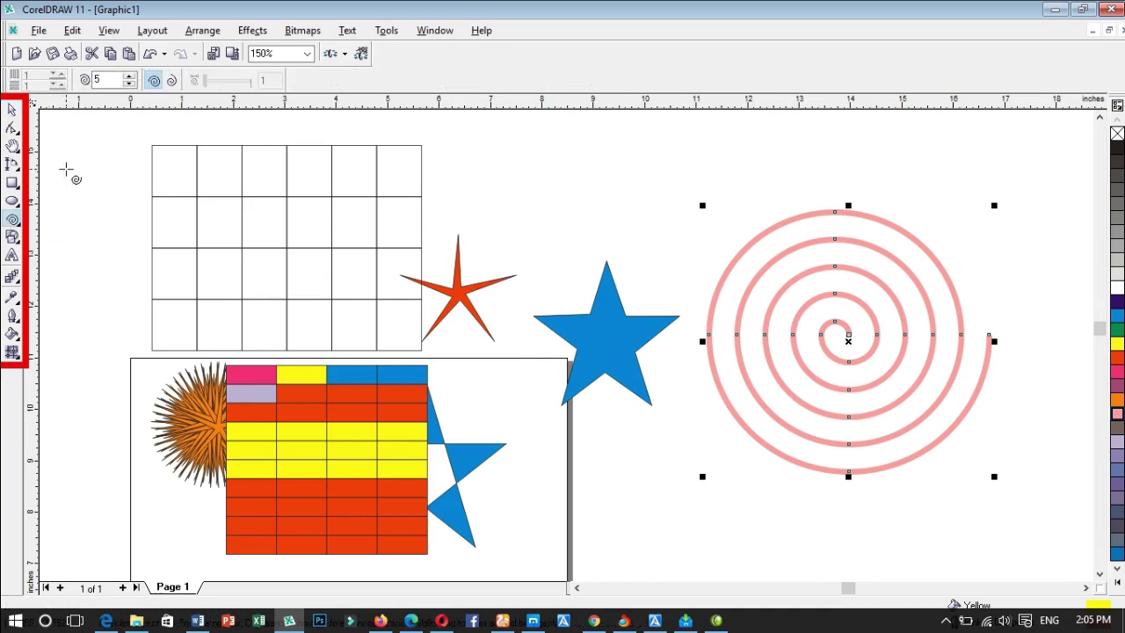
drag(107, 80, 88, 84)
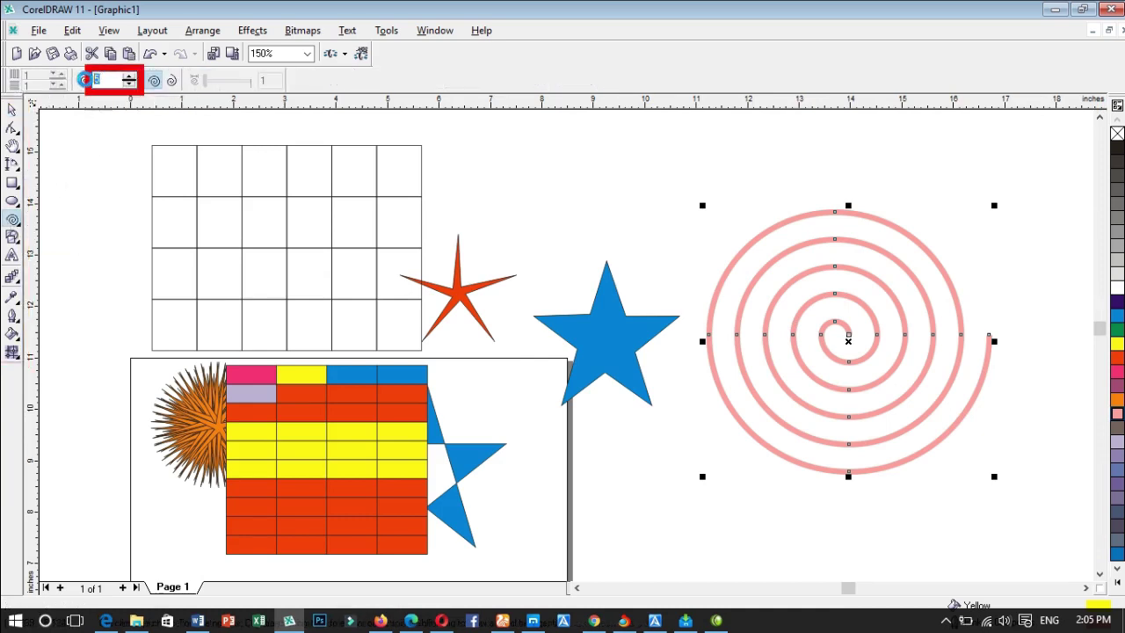
text(6)
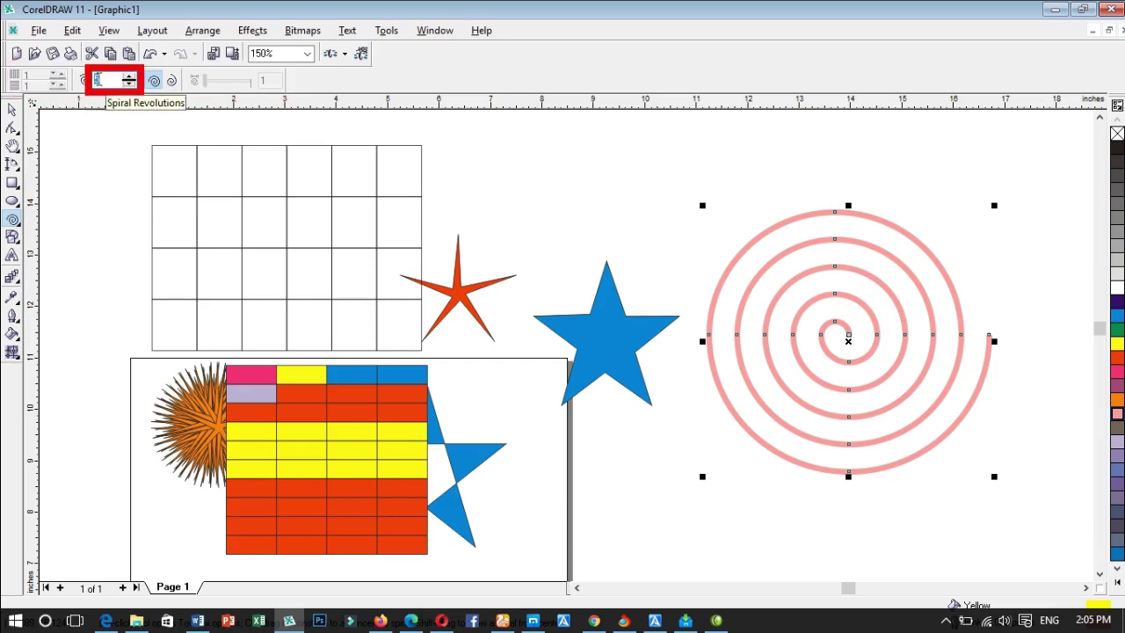
key(Return)
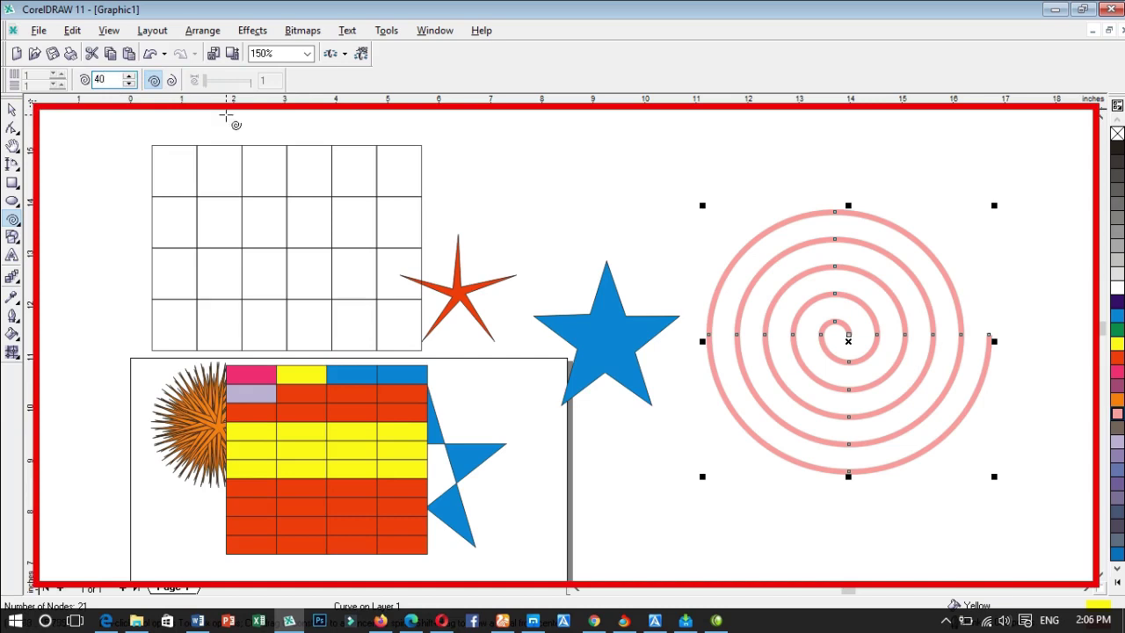
click(498, 156)
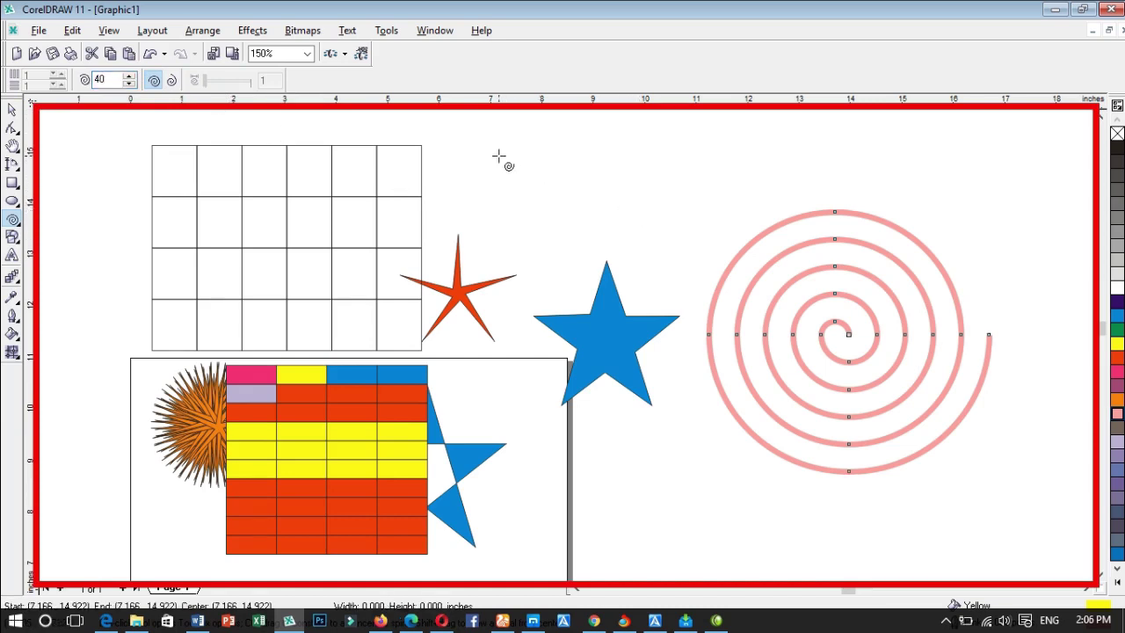
drag(499, 156, 759, 435)
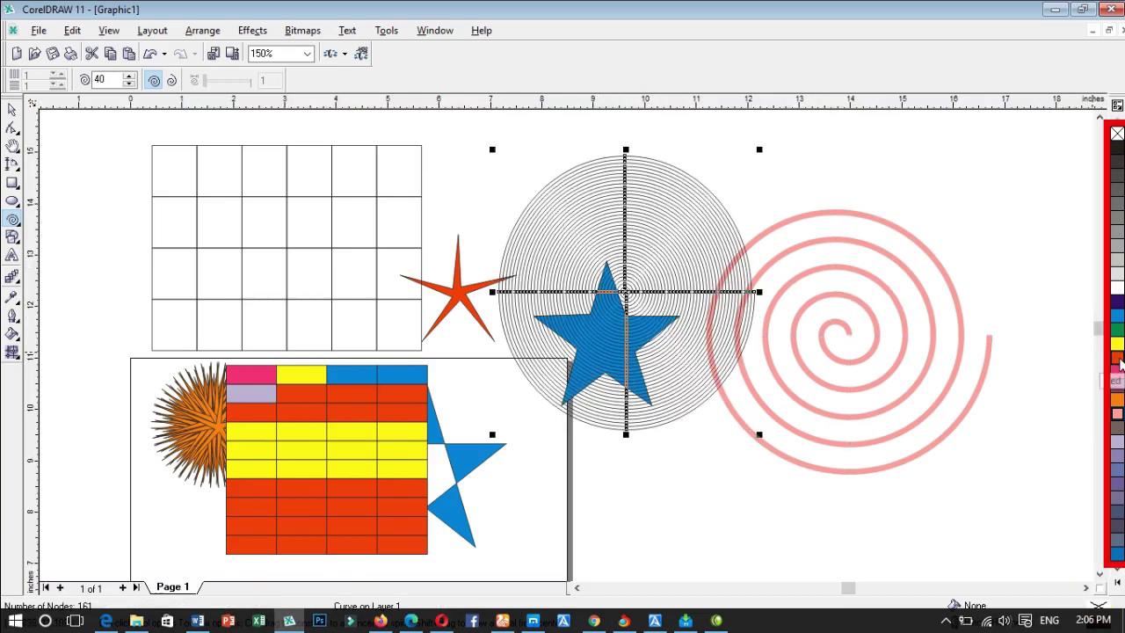
right_click(1117, 358)
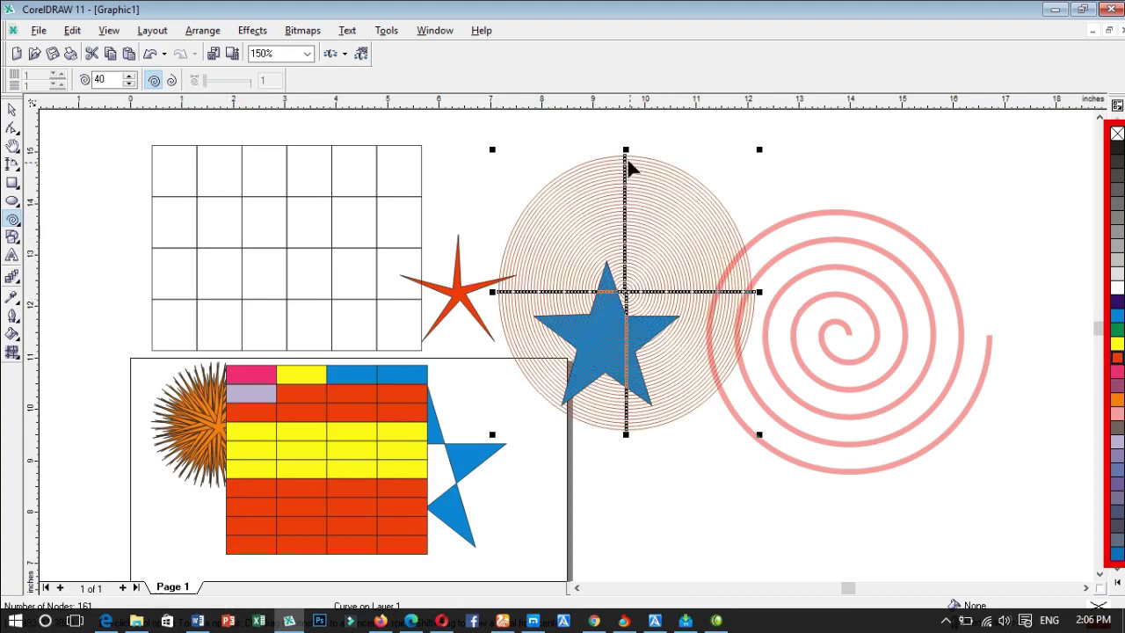